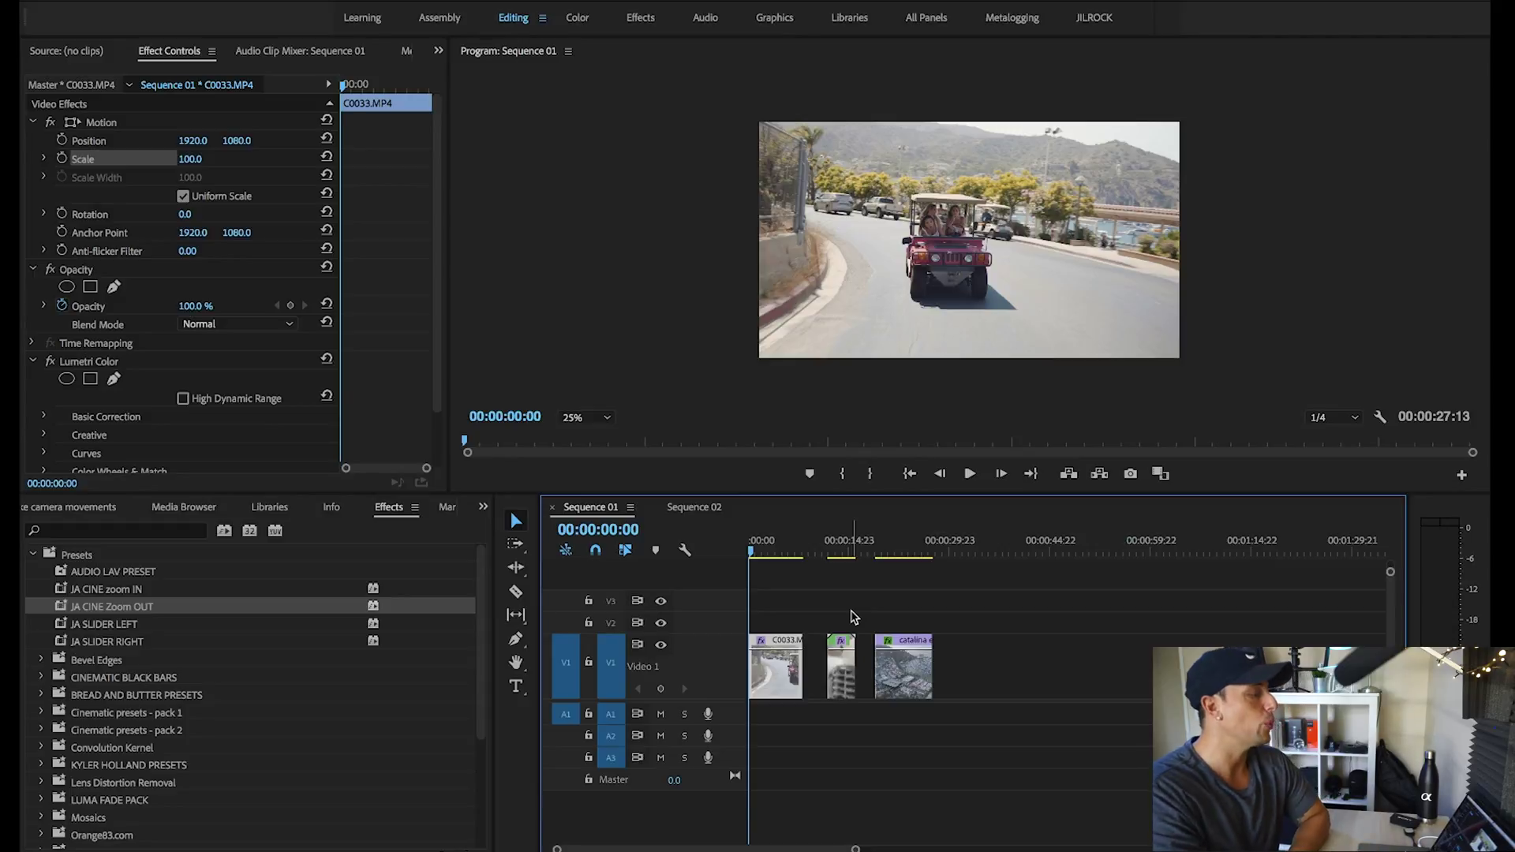
Preview the golf-cart clip and add a Scale keyframe of 100 at its first frame.
{"action": "left_click", "coordinate": [972, 474]}
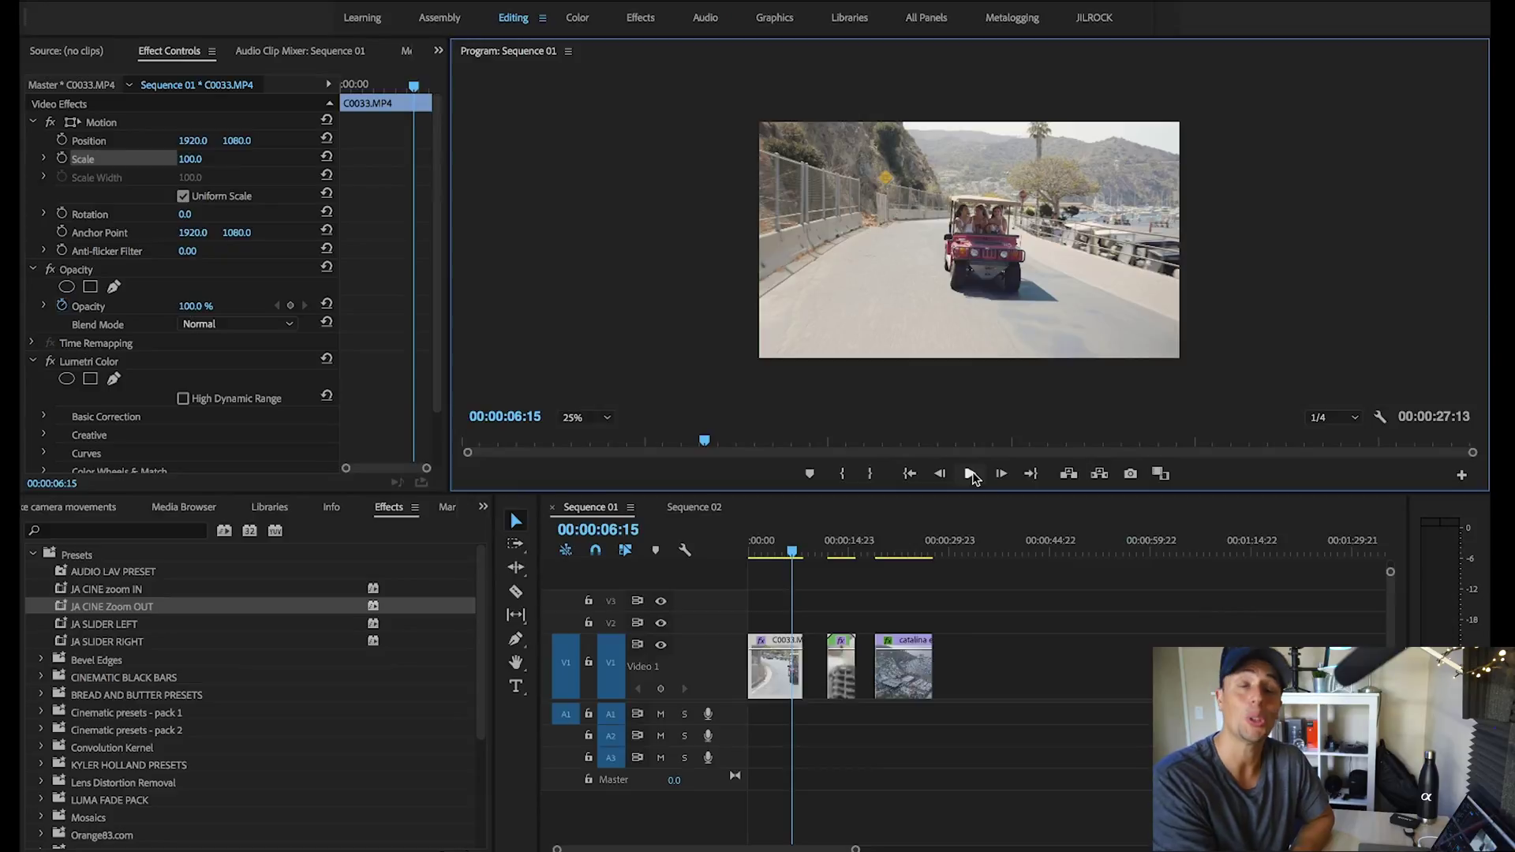
{"action": "left_click_drag", "start_coordinate": [795, 557], "coordinate": [724, 557]}
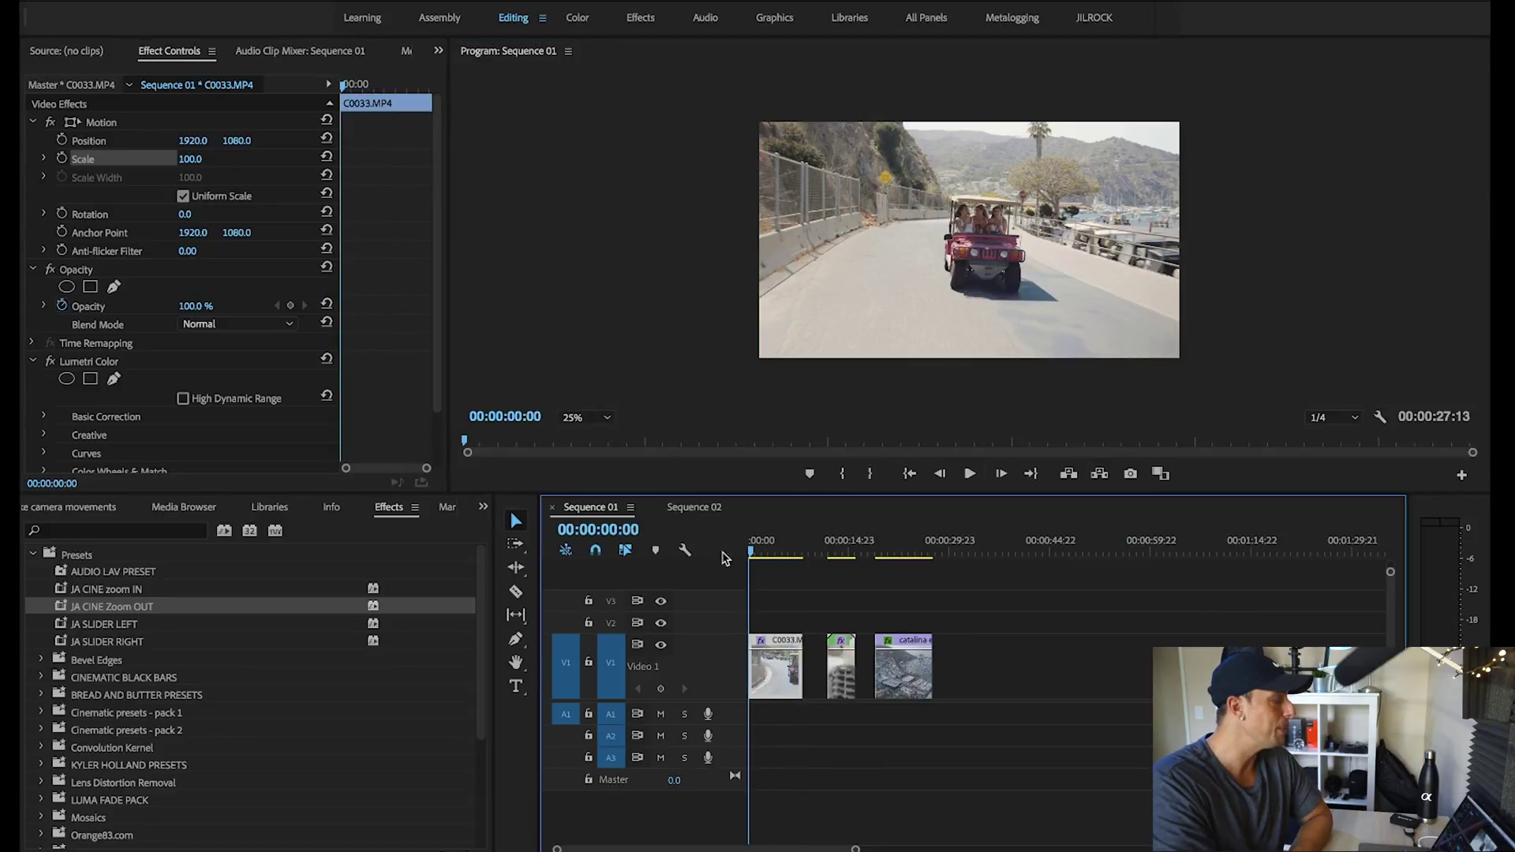
{"action": "left_click", "coordinate": [63, 159]}
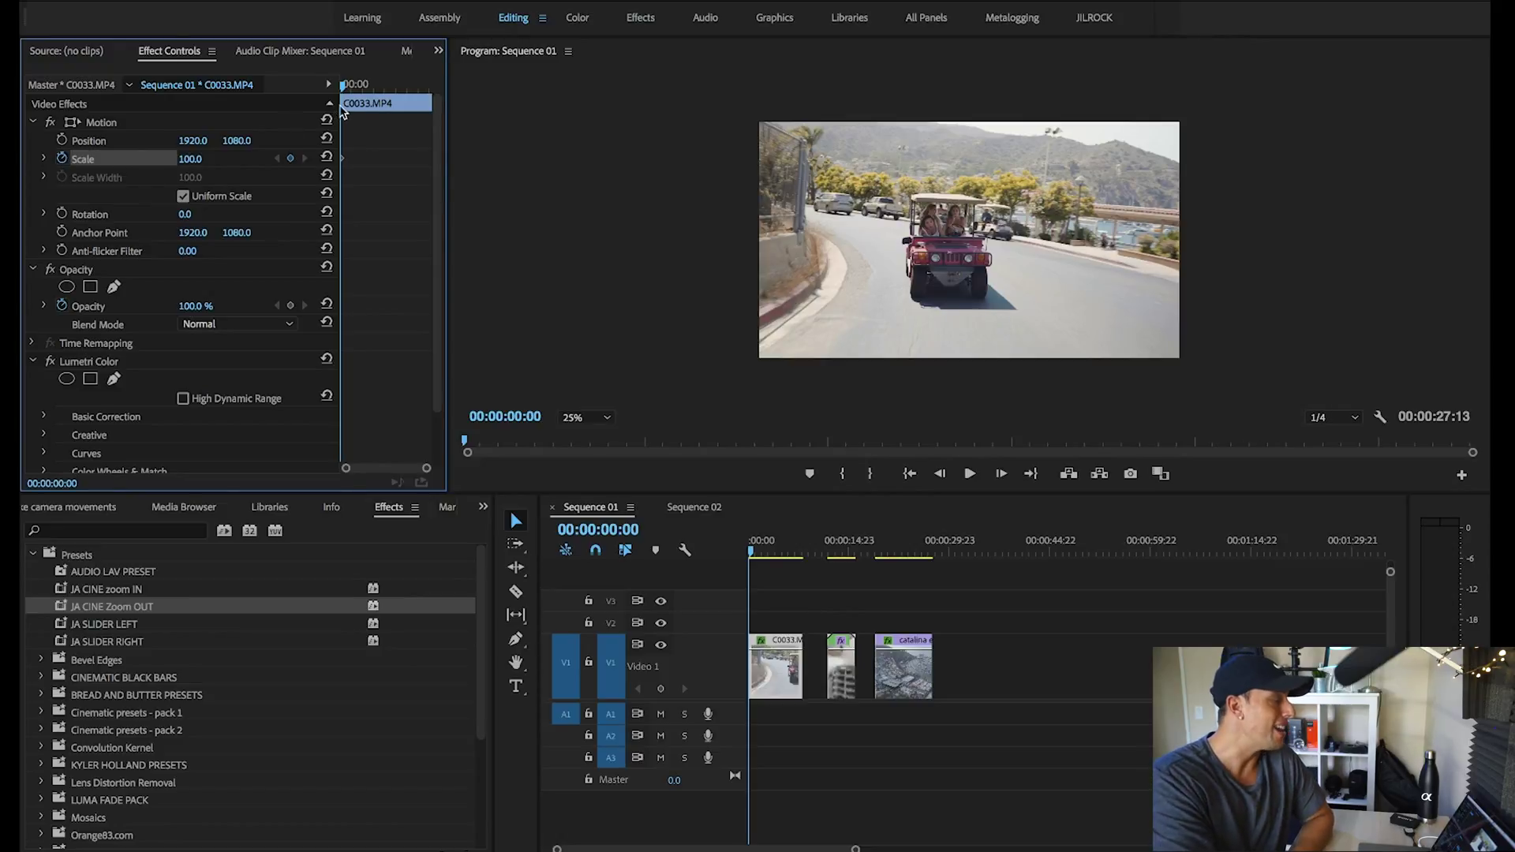
{"action": "left_click_drag", "start_coordinate": [750, 555], "coordinate": [805, 562]}
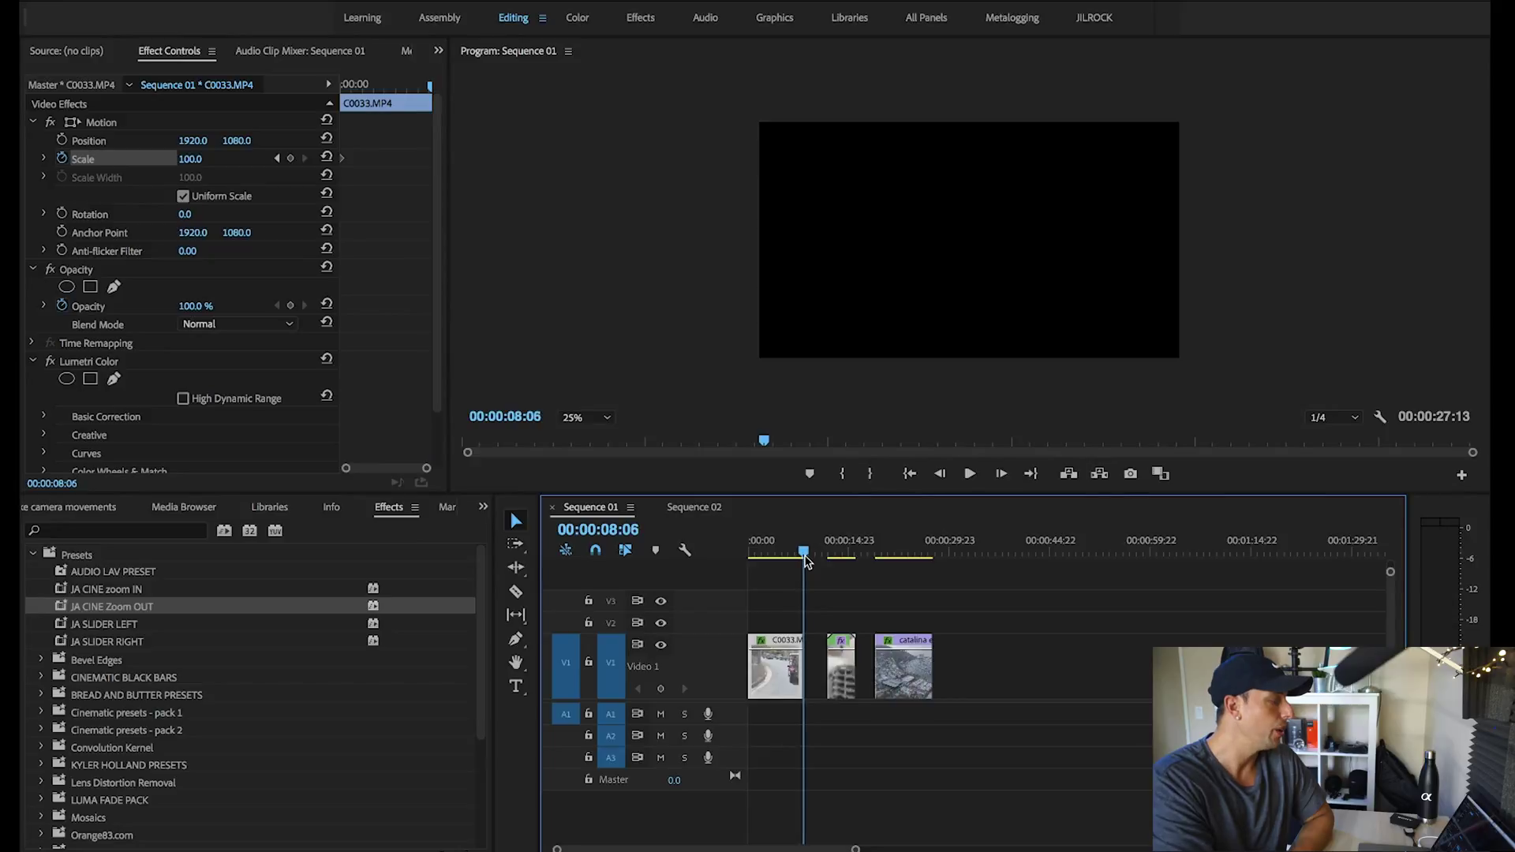
Set the golf-cart clip's last-frame Scale to 180 and compare it with Motion toggled.
{"action": "left_click", "coordinate": [191, 159]}
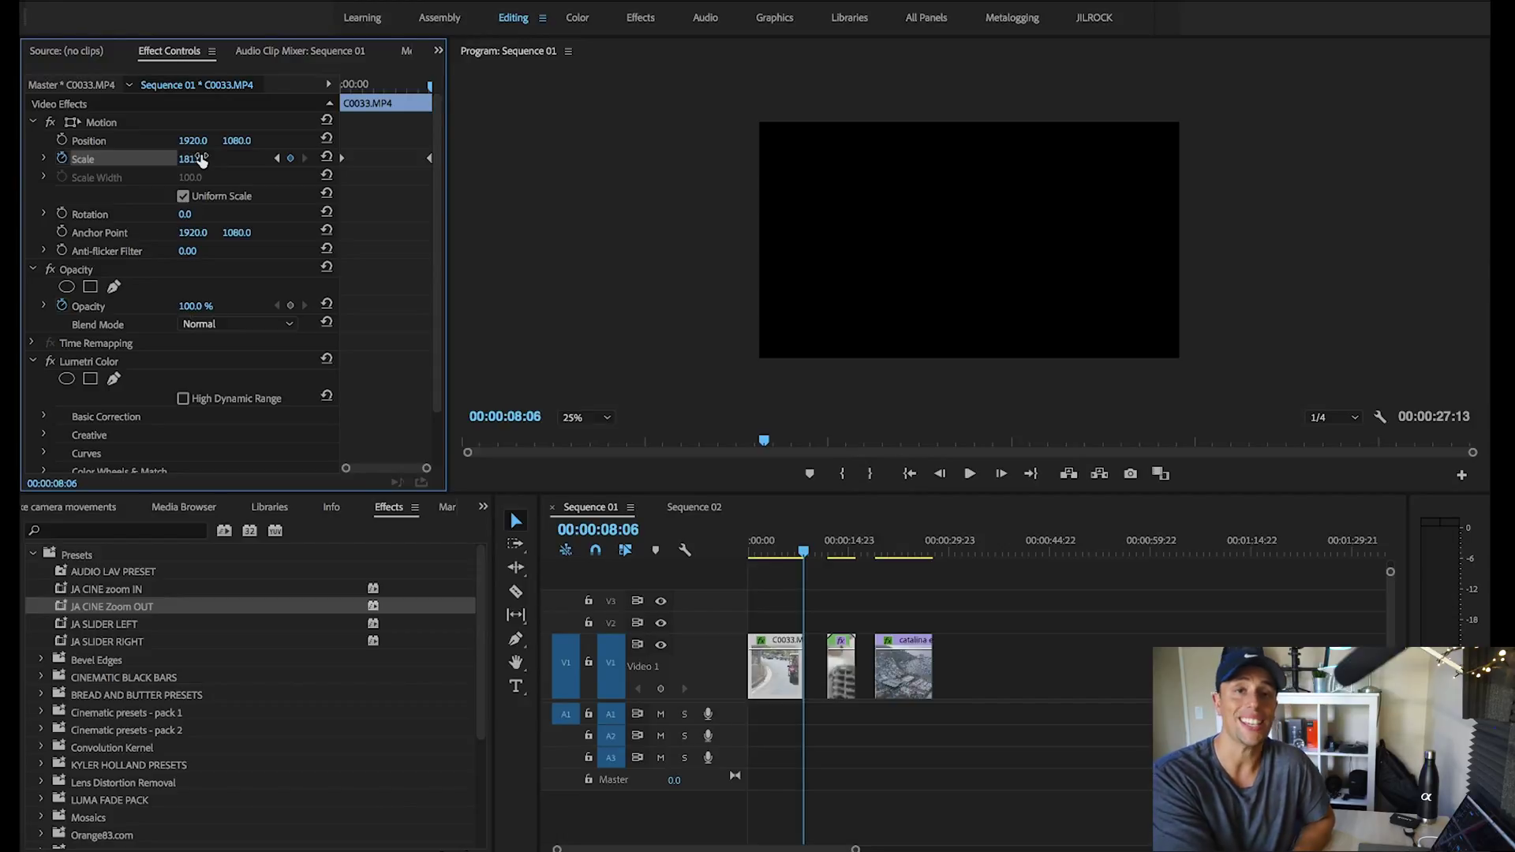
{"action": "key", "text": "Left"}
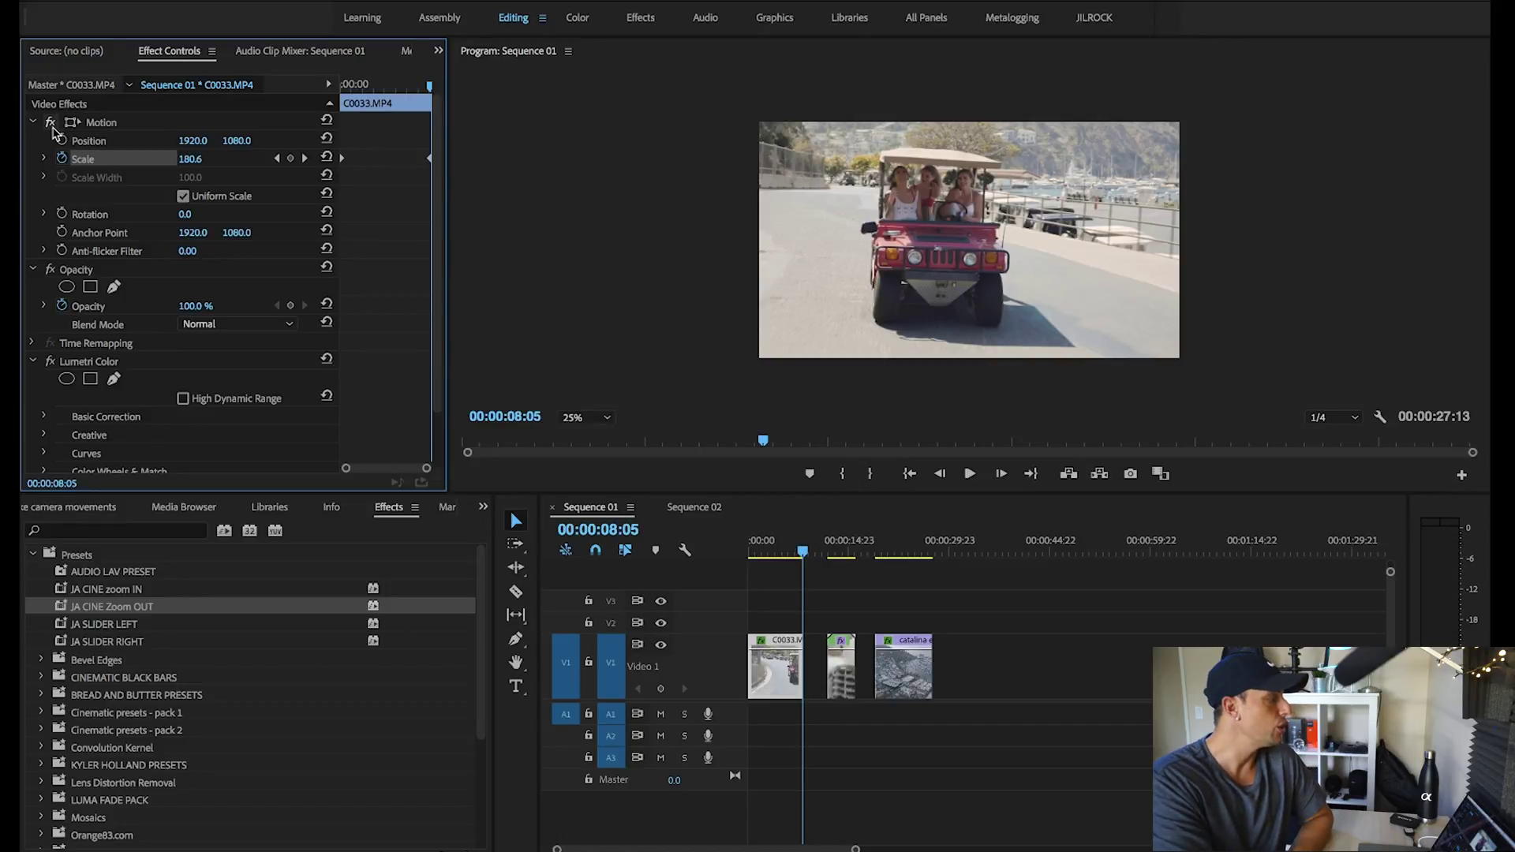
{"action": "left_click", "coordinate": [49, 123]}
{"action": "left_click", "coordinate": [51, 124]}
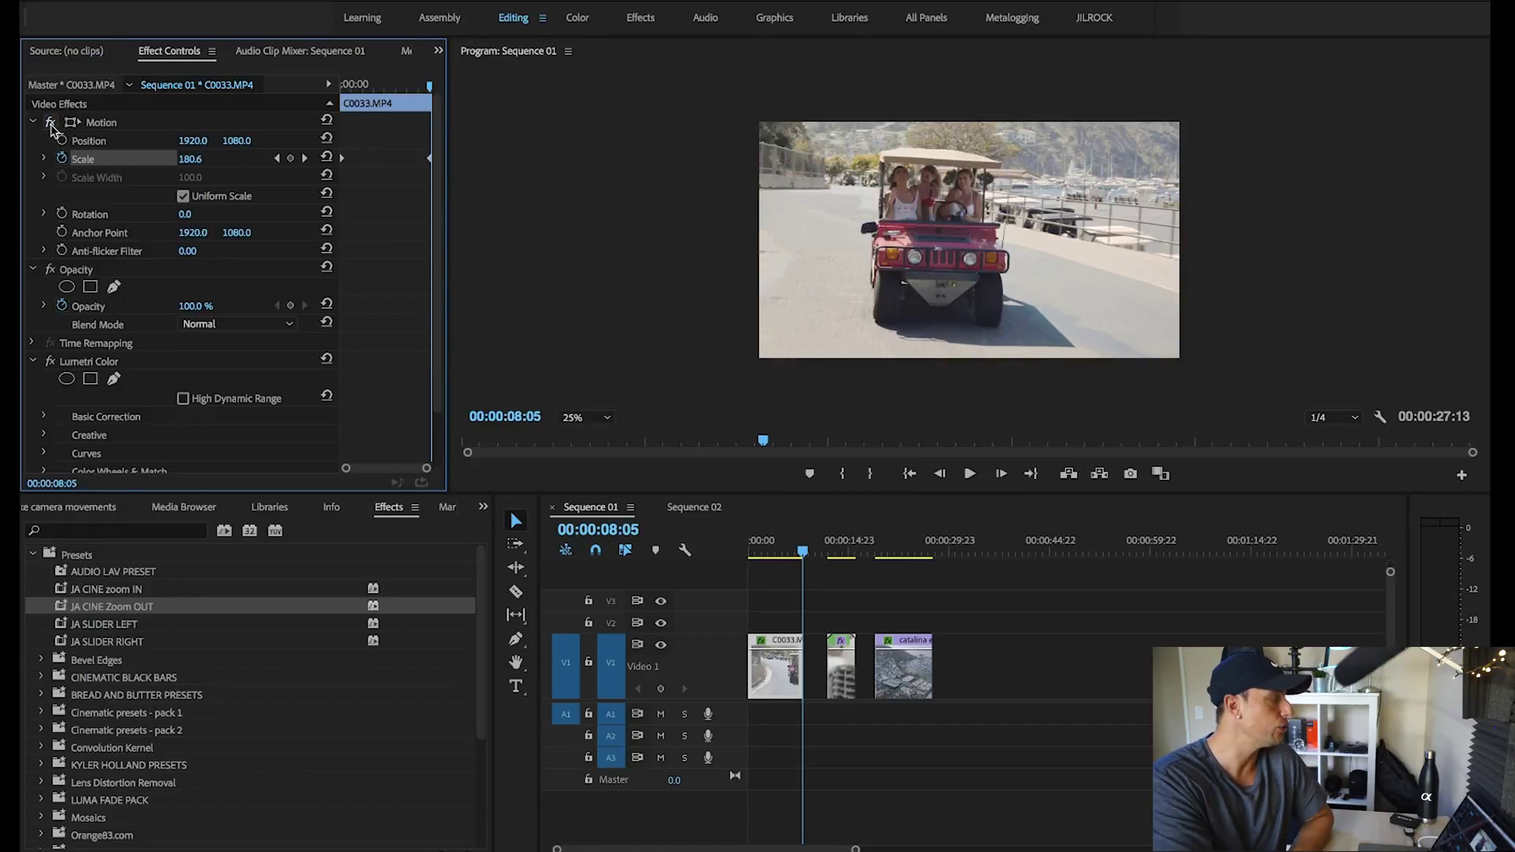
{"action": "left_click", "coordinate": [50, 123]}
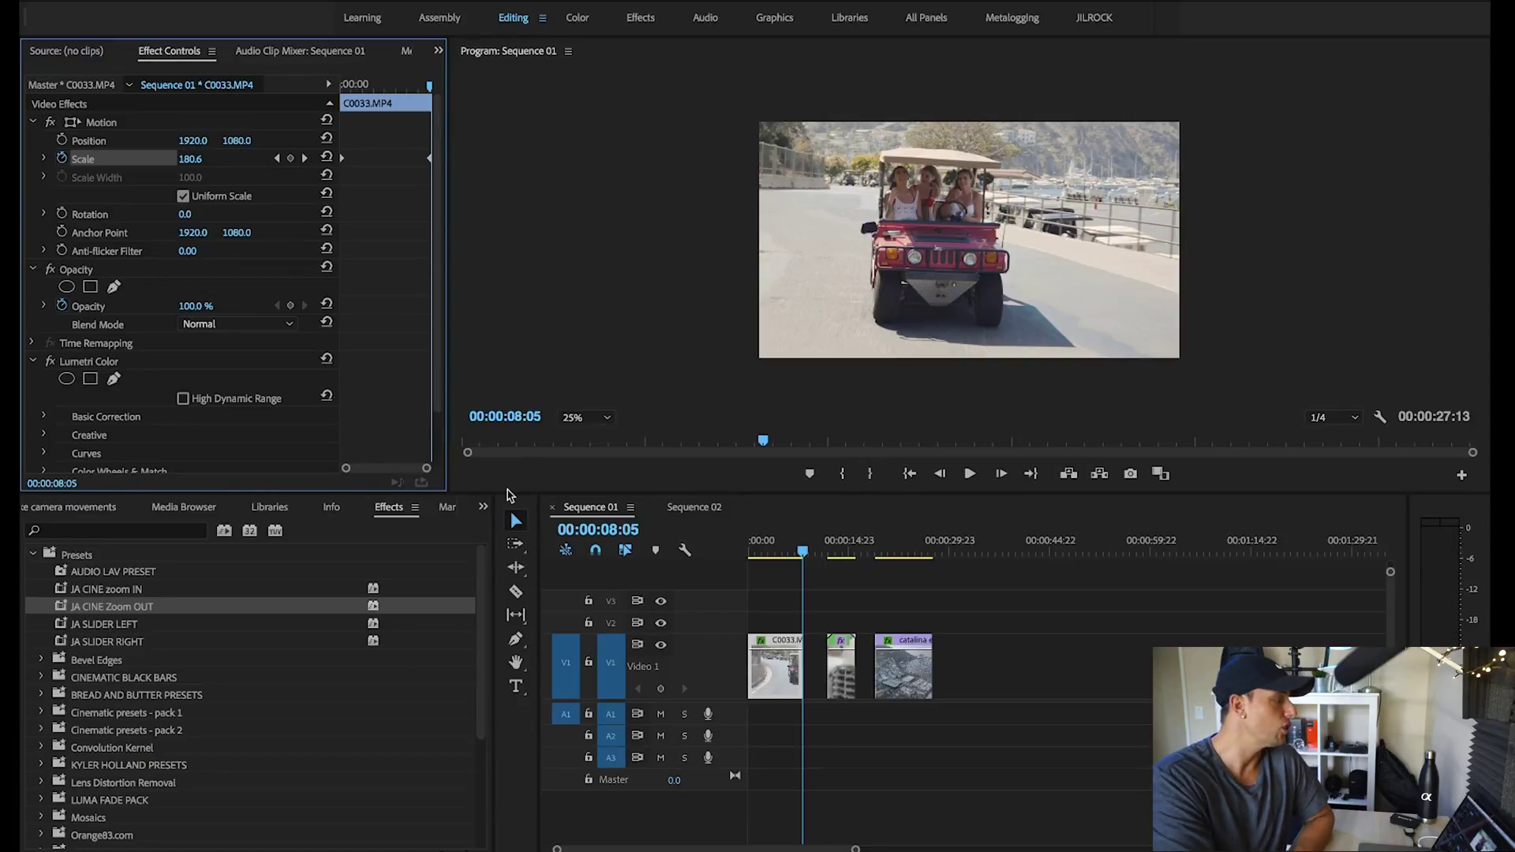
Rewind and preview the golf-cart zoom from Scale 100 to about 181.
{"action": "left_click_drag", "start_coordinate": [807, 560], "coordinate": [749, 552]}
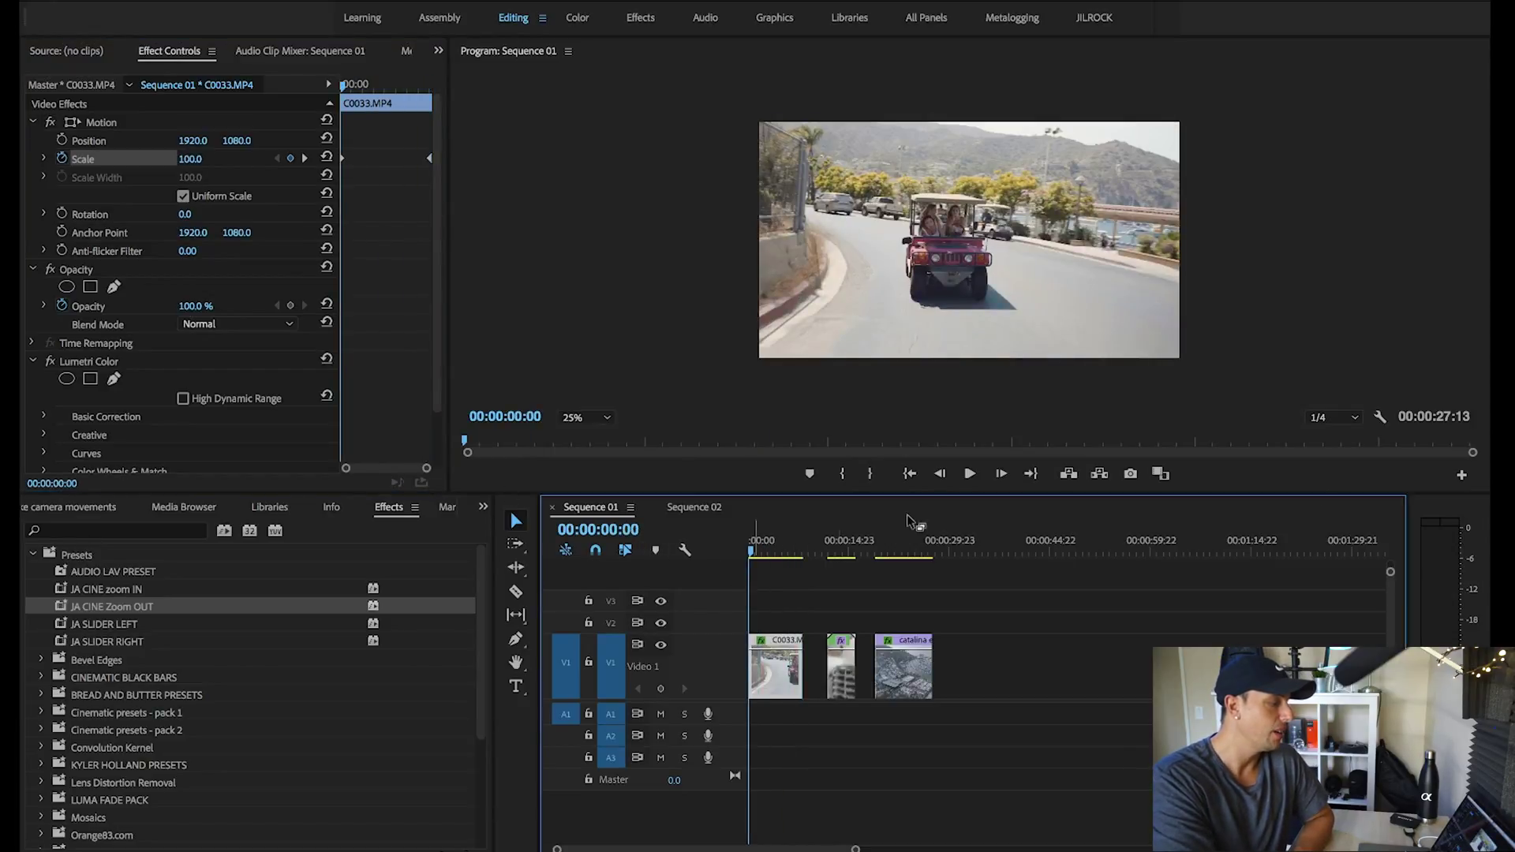
{"action": "left_click", "coordinate": [970, 475]}
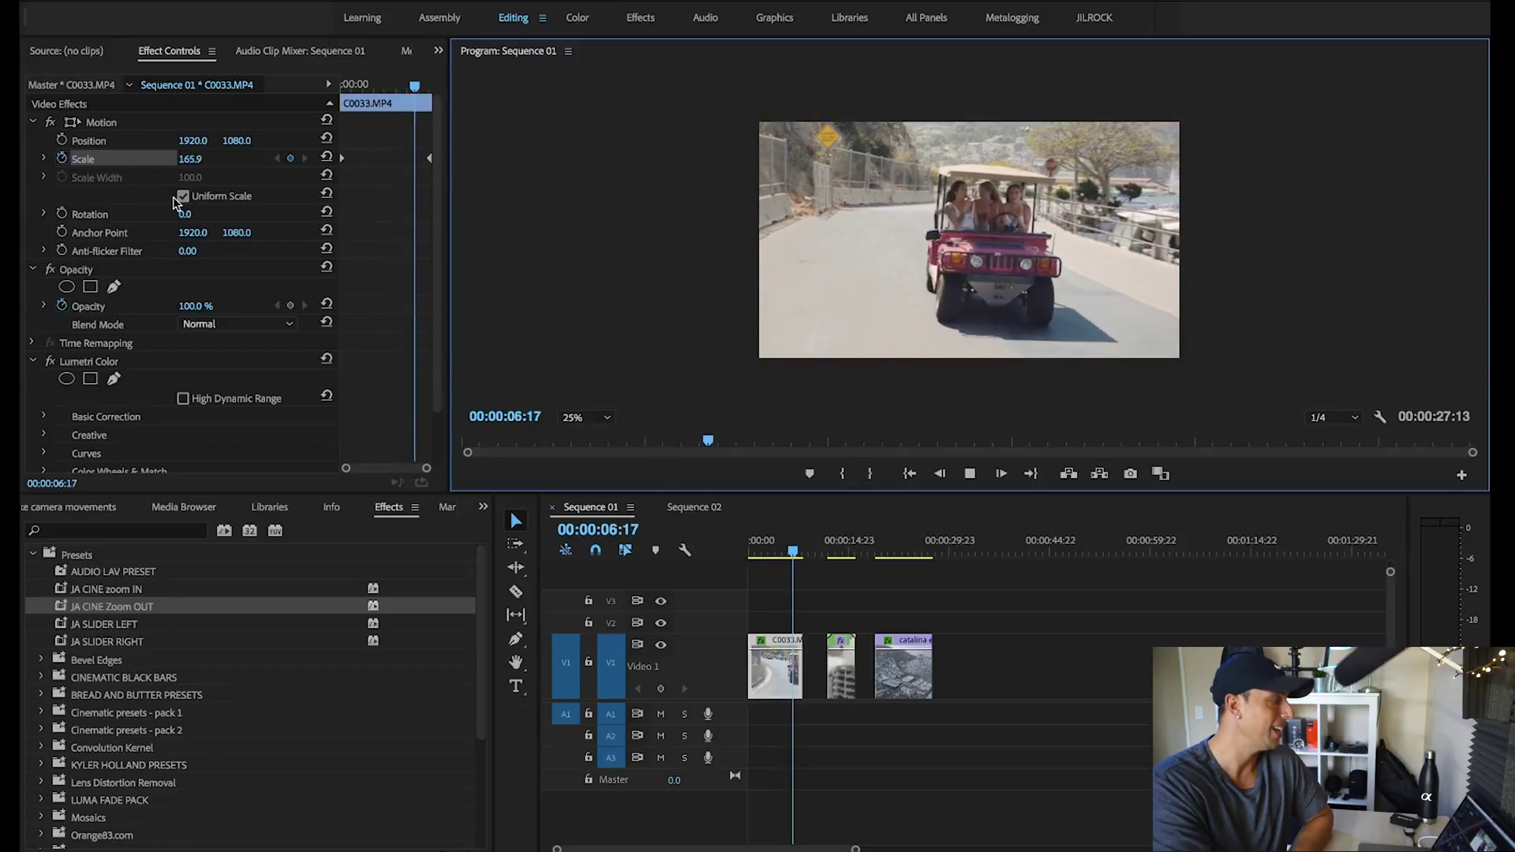
{"action": "left_click", "coordinate": [970, 473]}
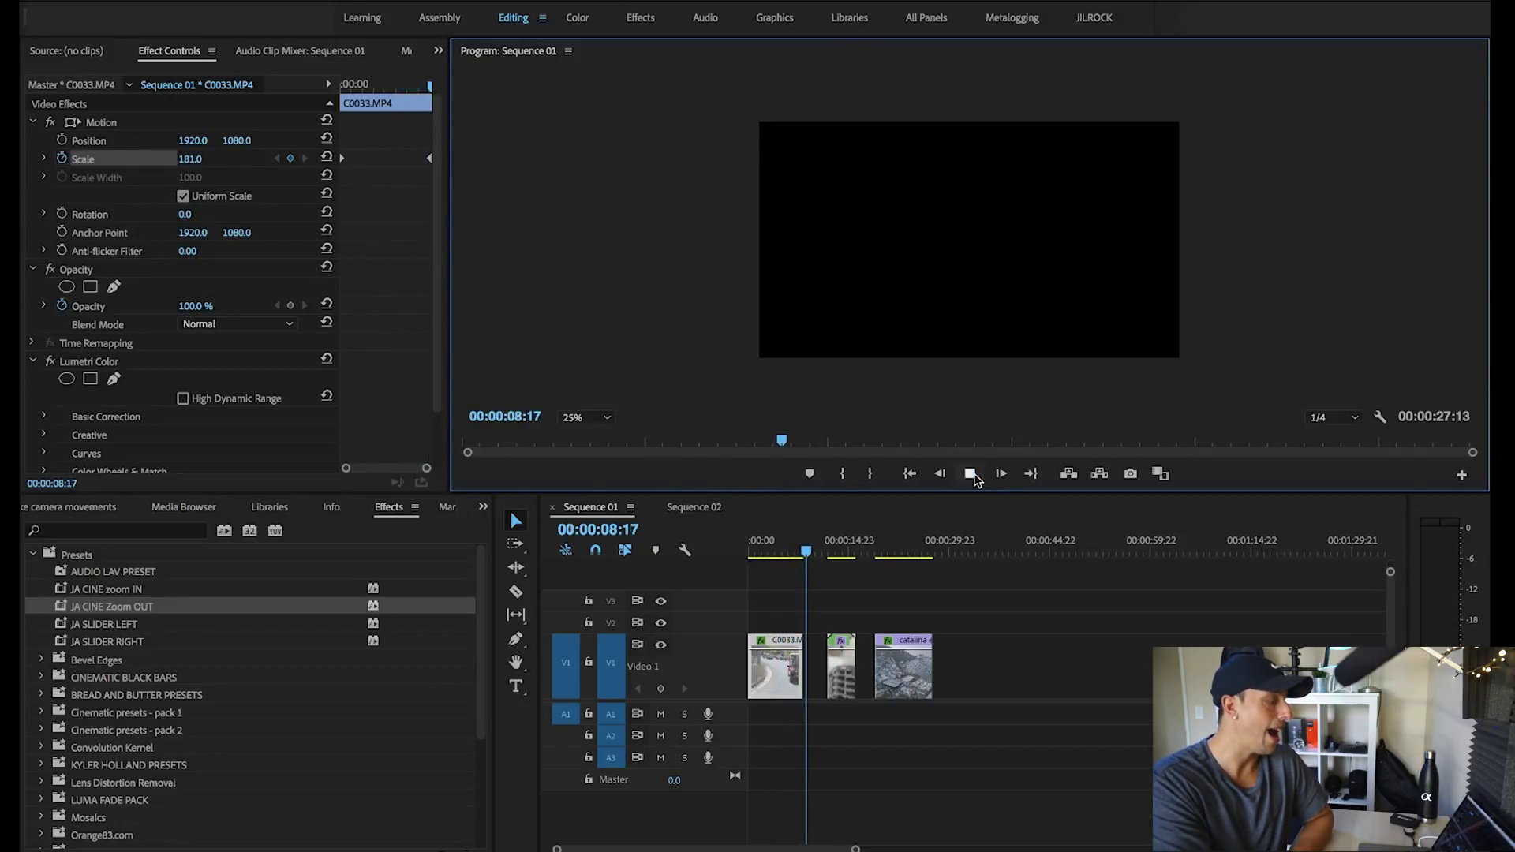
{"action": "left_click", "coordinate": [811, 550]}
{"action": "left_click_drag", "start_coordinate": [810, 550], "coordinate": [701, 555]}
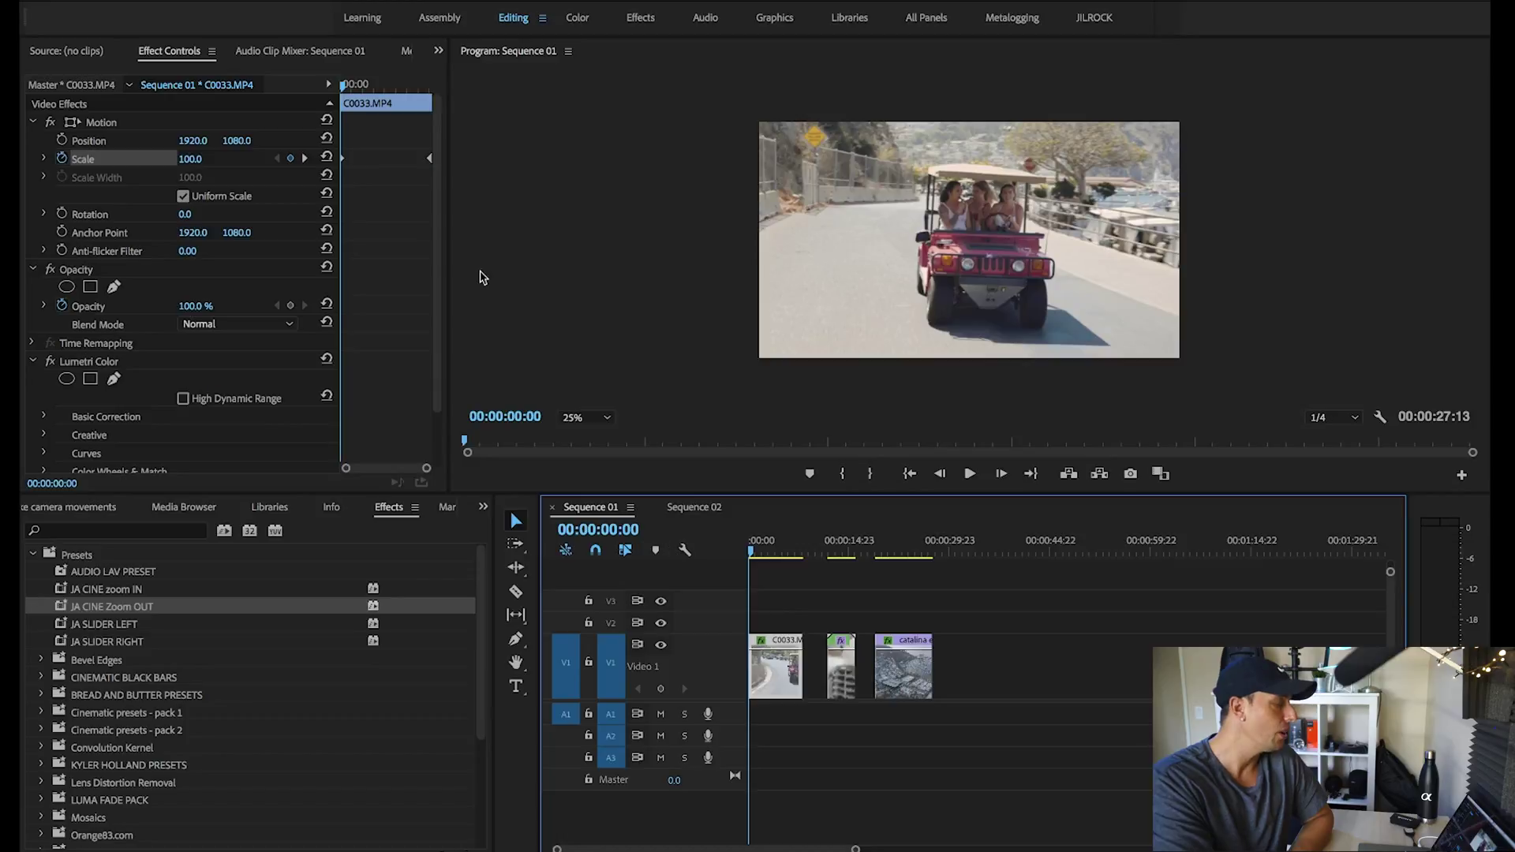
{"action": "left_click", "coordinate": [432, 162]}
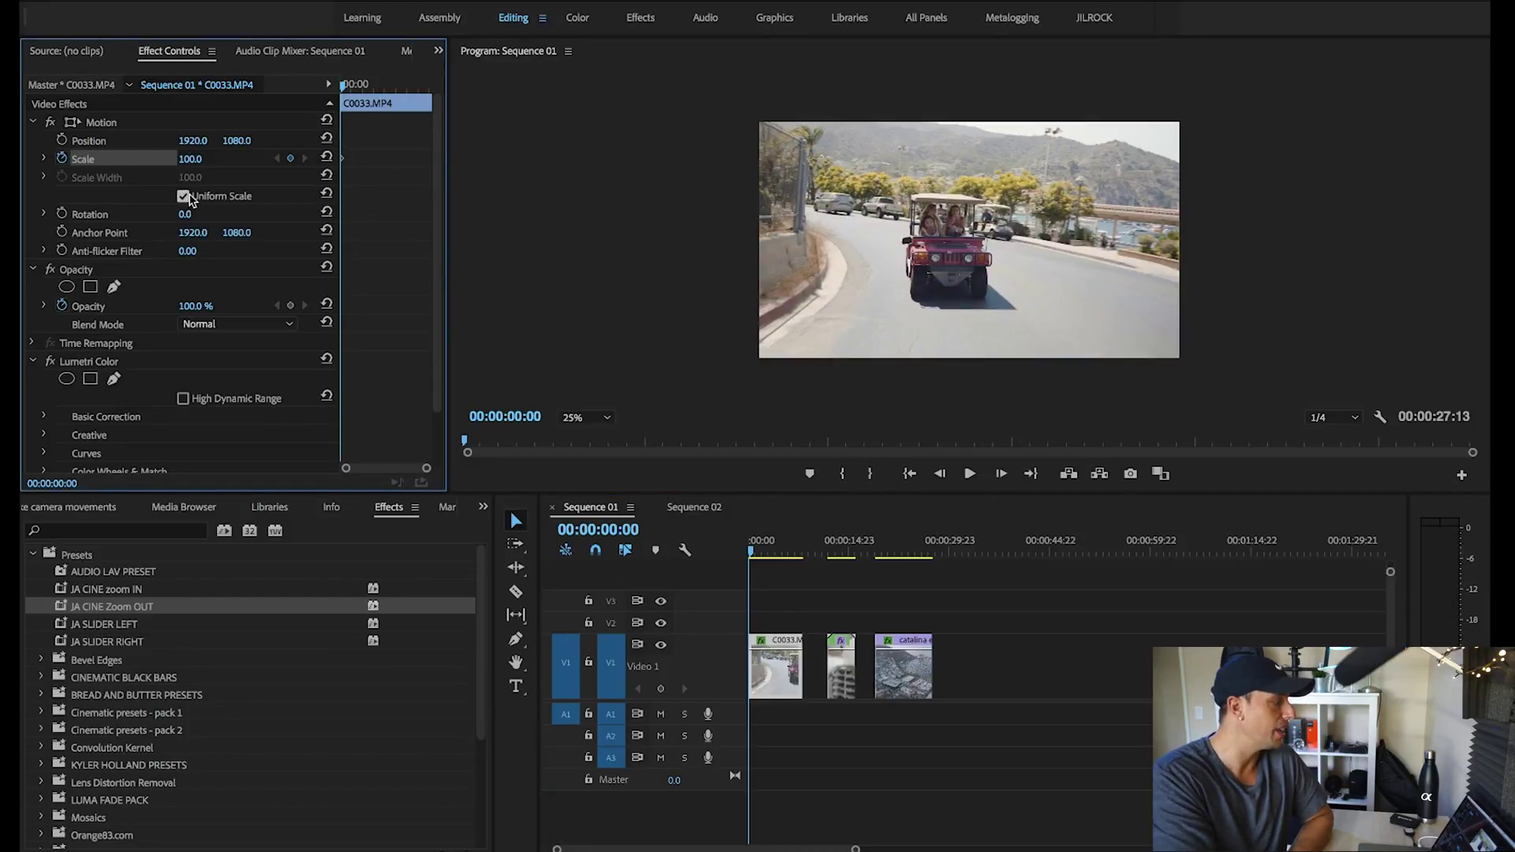
Raise the golf-cart starting Scale keyframe to 180, then rewind and preview the zoom-out.
{"action": "left_click_drag", "start_coordinate": [181, 159], "coordinate": [275, 158]}
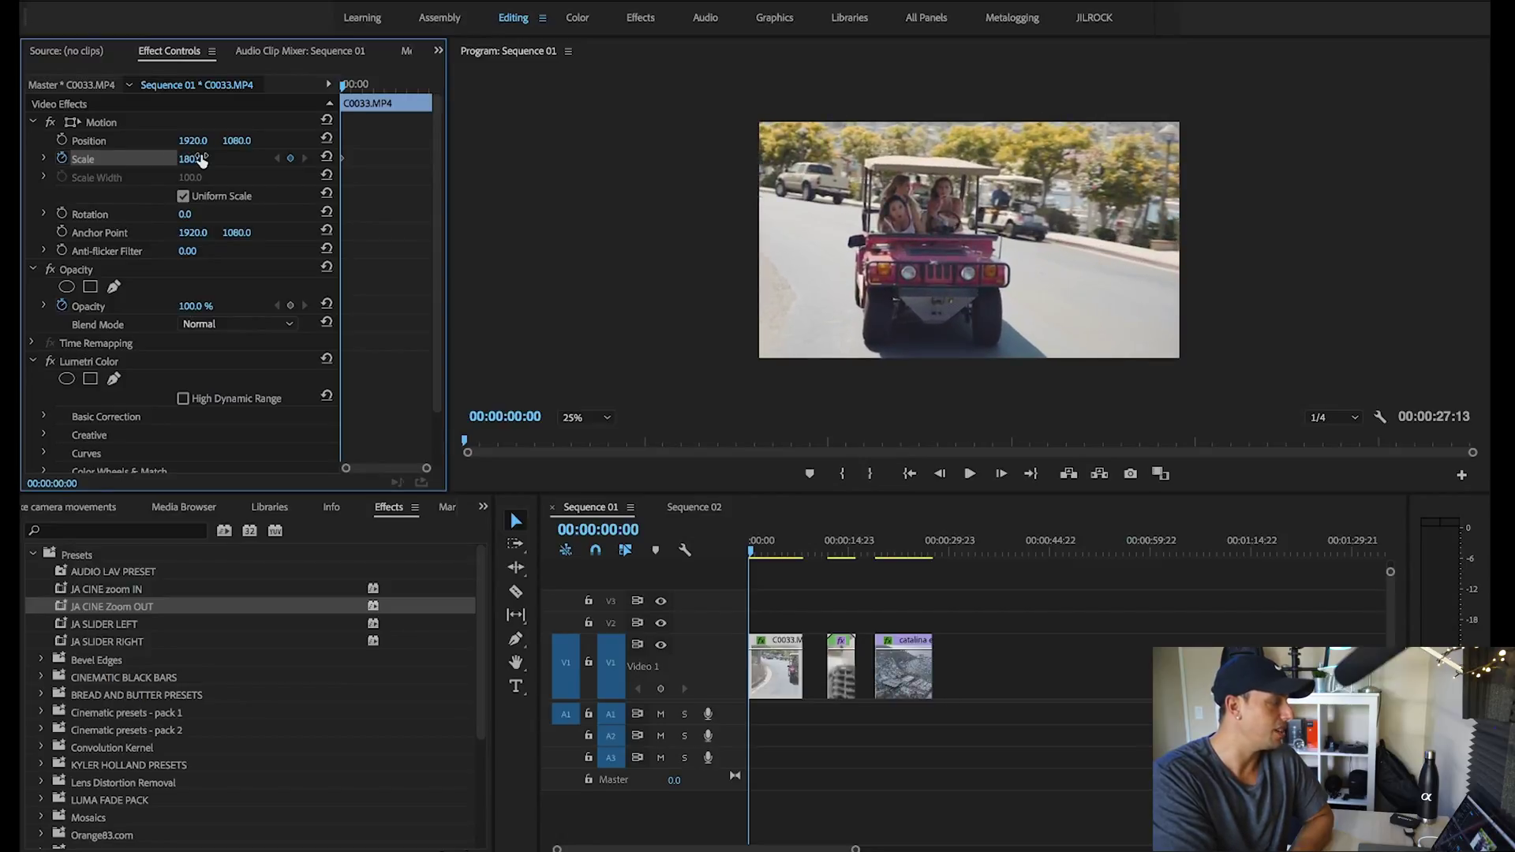
{"action": "left_click_drag", "start_coordinate": [758, 554], "coordinate": [803, 564]}
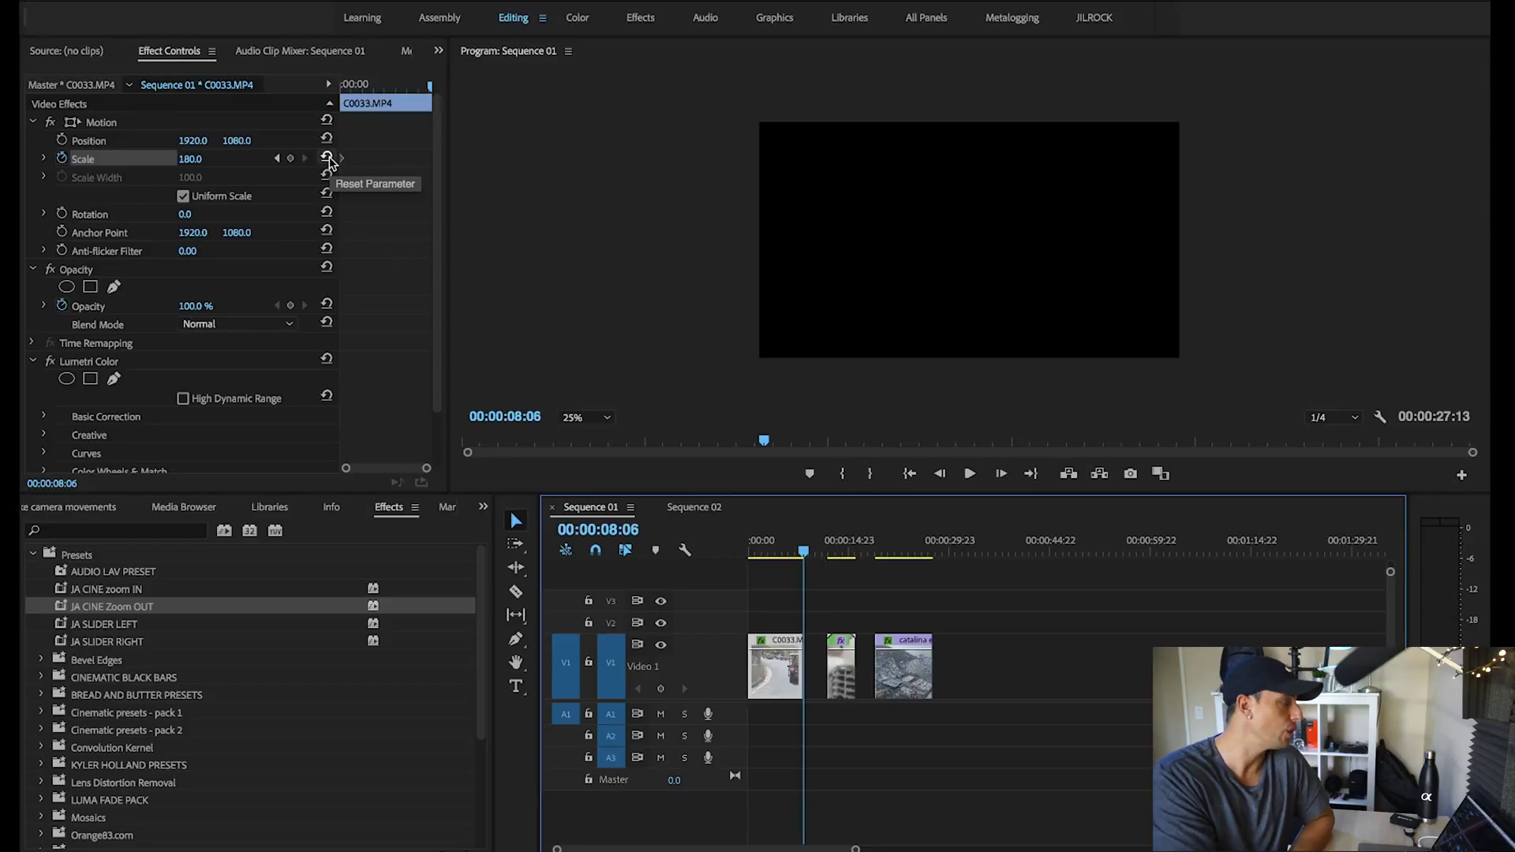
{"action": "left_click", "coordinate": [753, 552]}
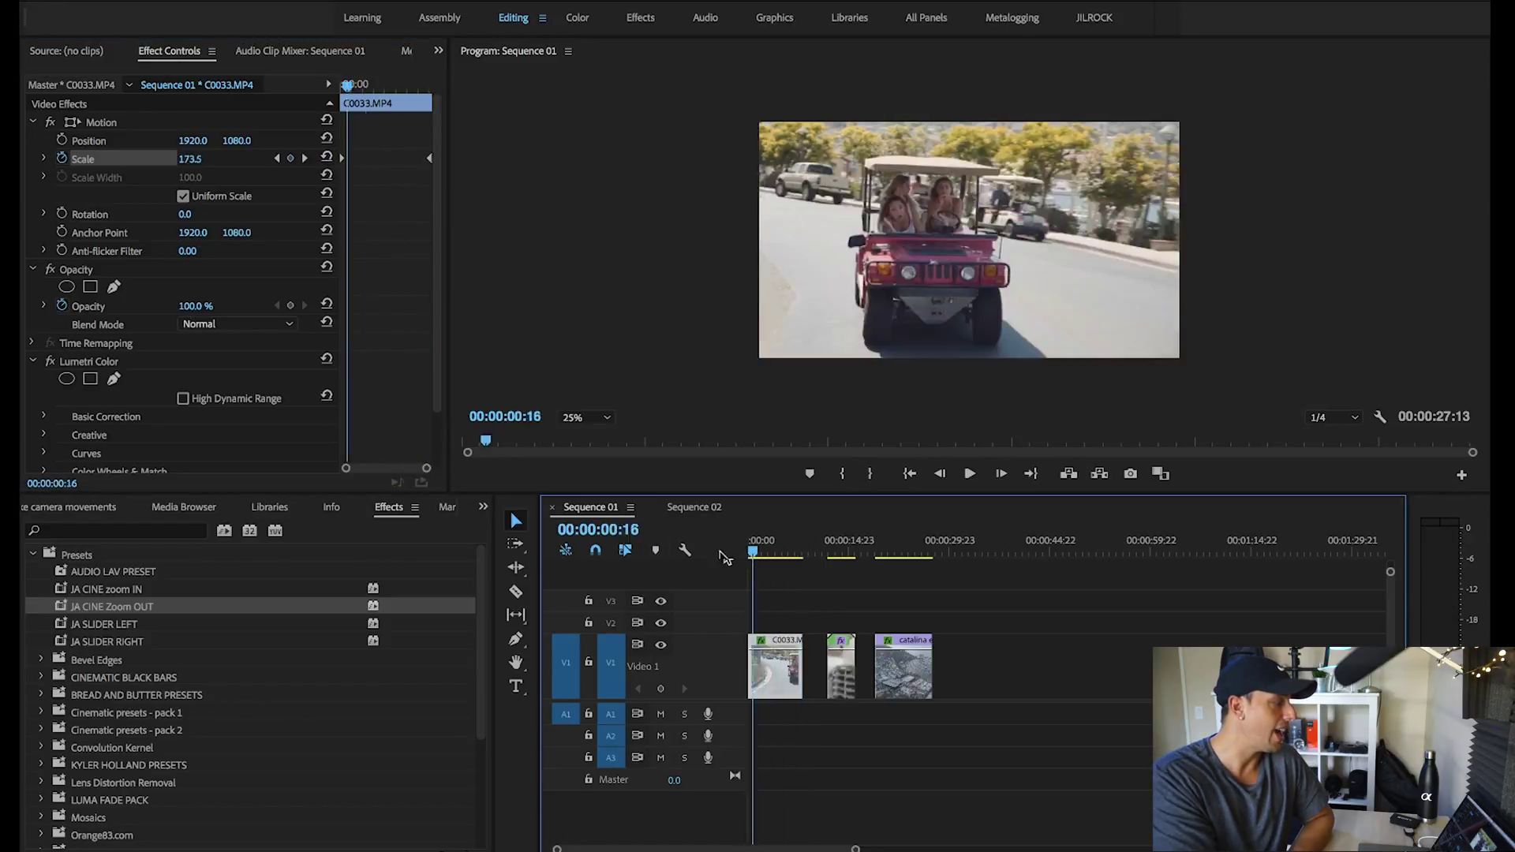
{"action": "key", "text": "Home"}
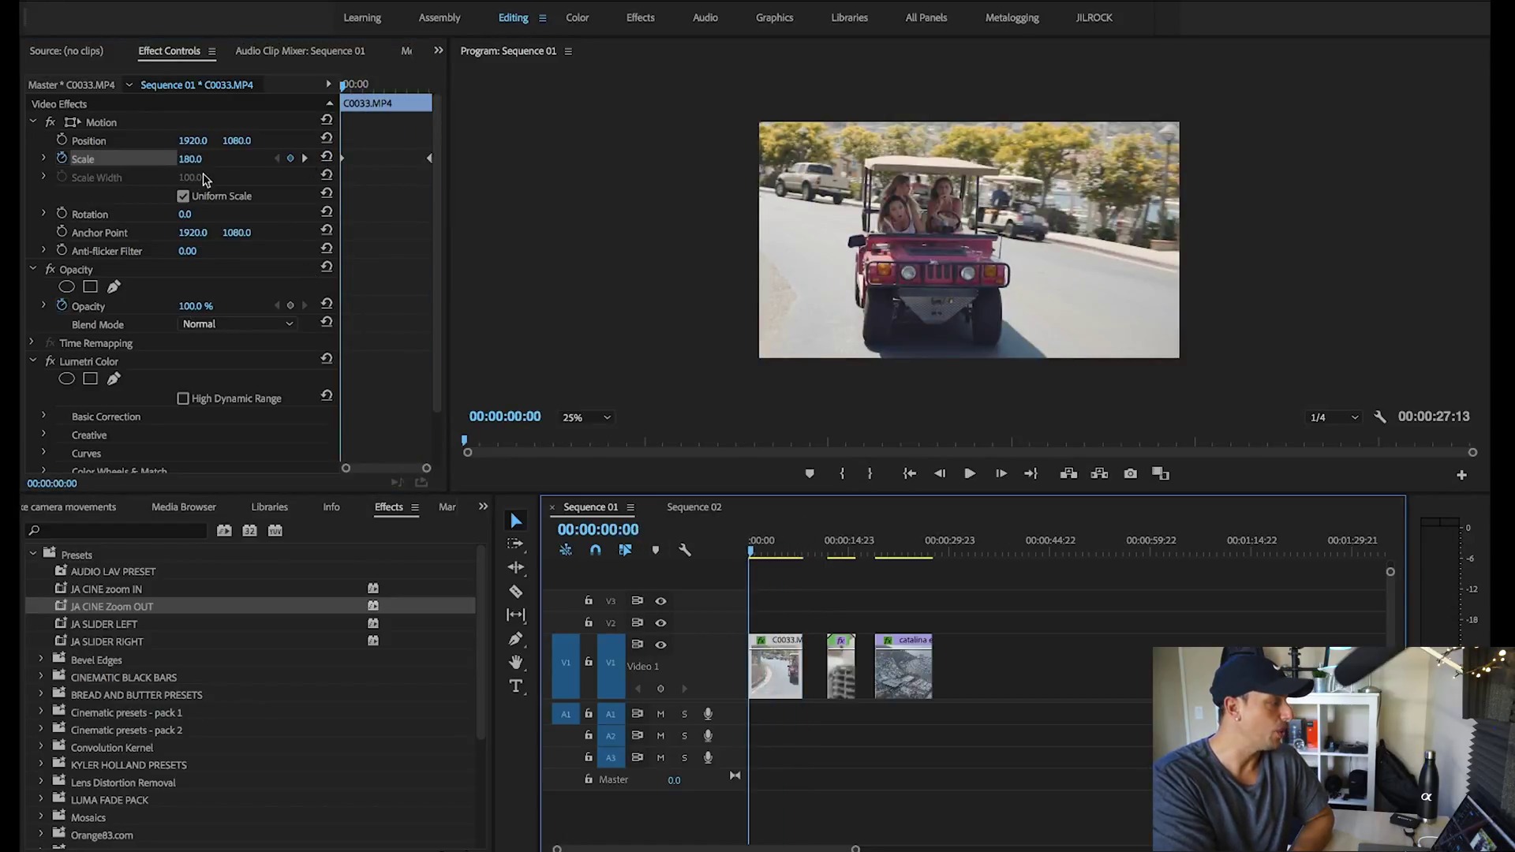
{"action": "left_click", "coordinate": [968, 474]}
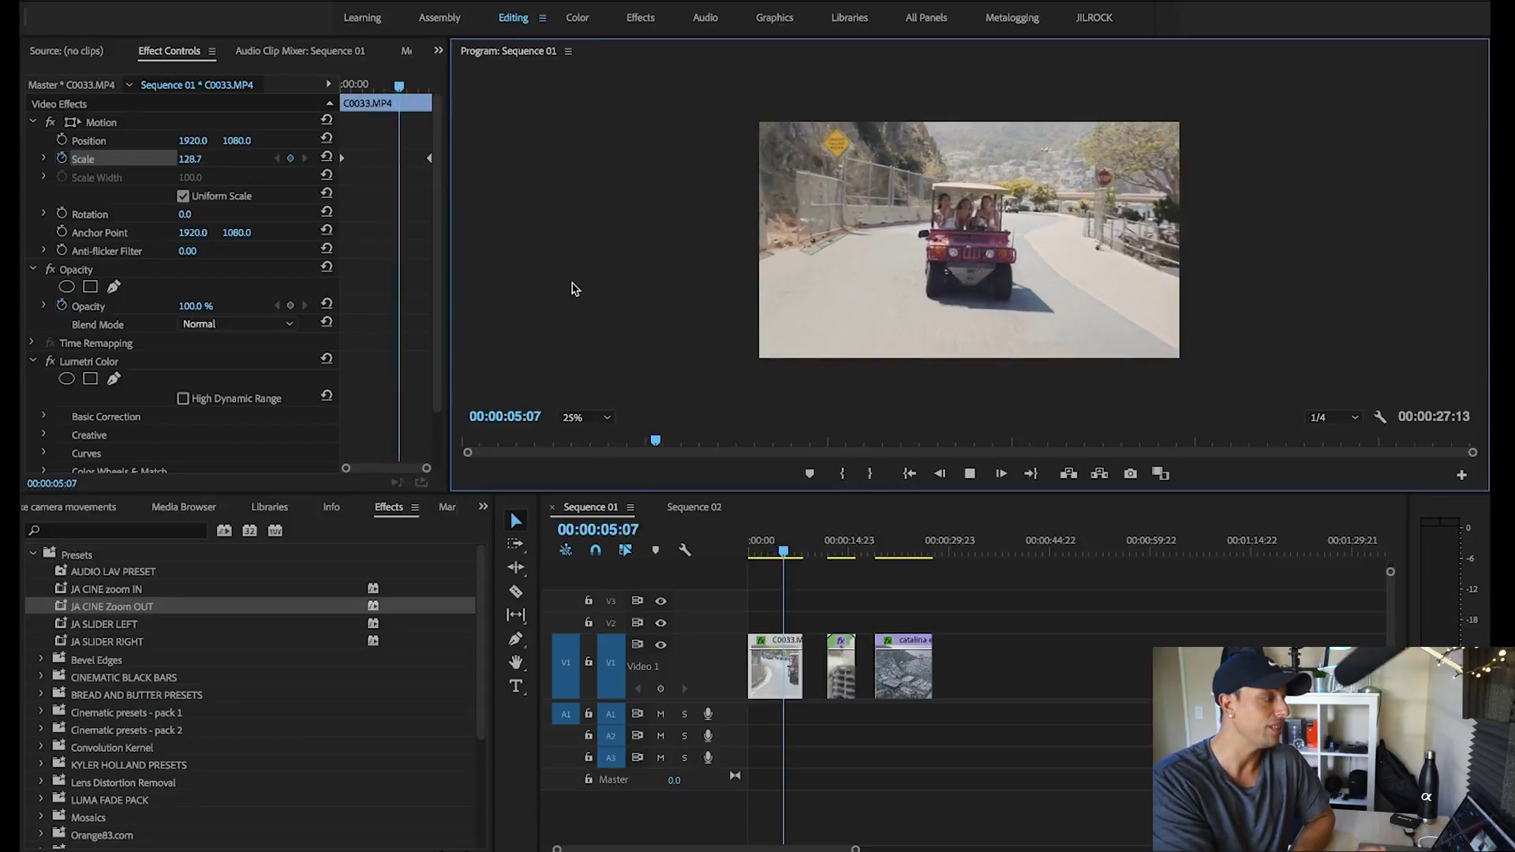
{"action": "left_click", "coordinate": [968, 473]}
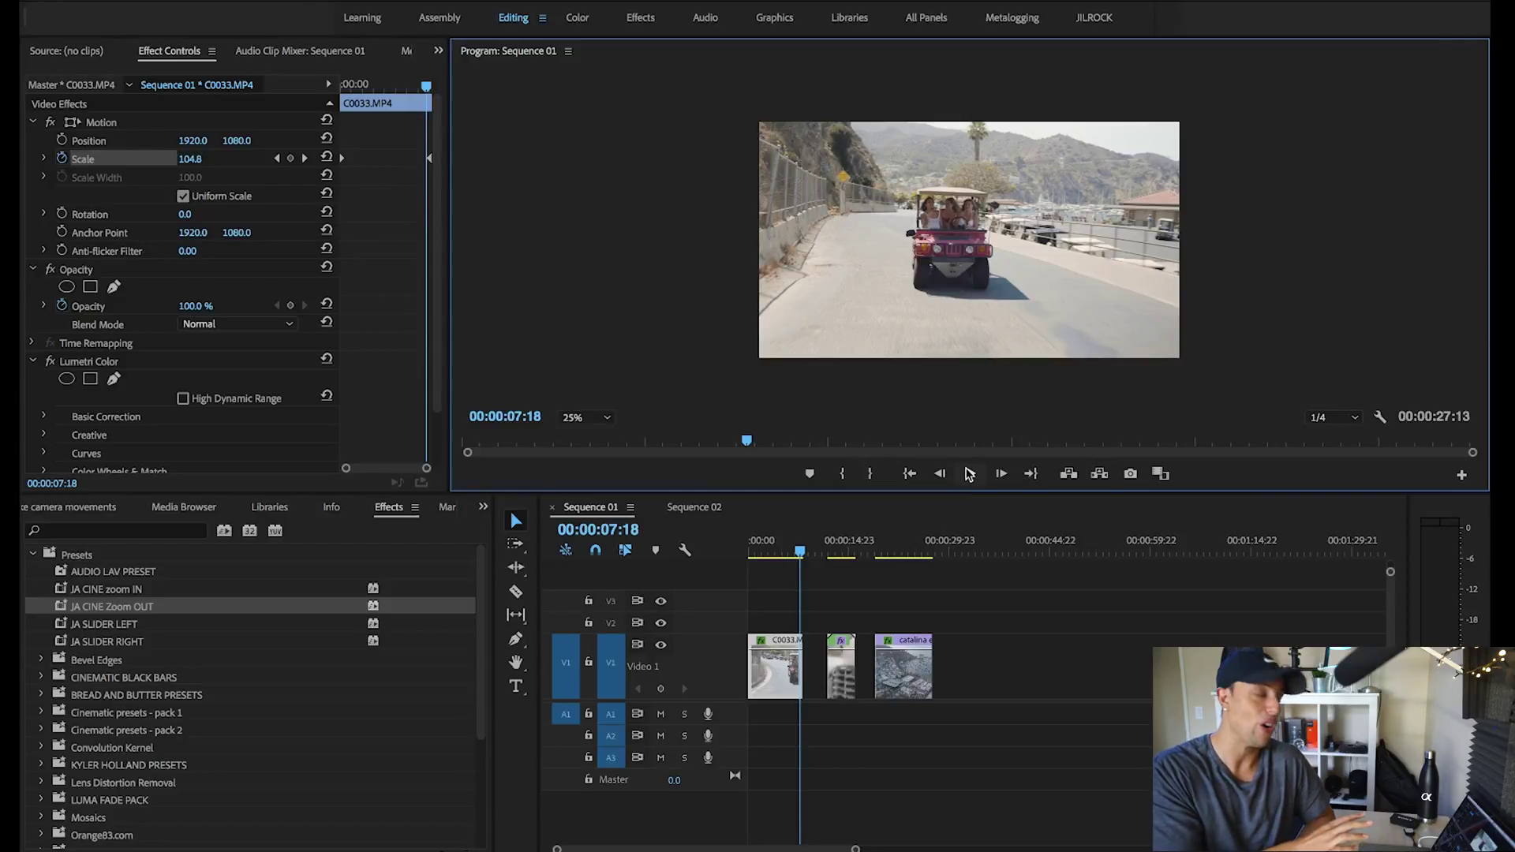
Jump to the car-grille clip, then open and cancel the preset bin's Import Presets browser.
{"action": "left_click", "coordinate": [832, 547]}
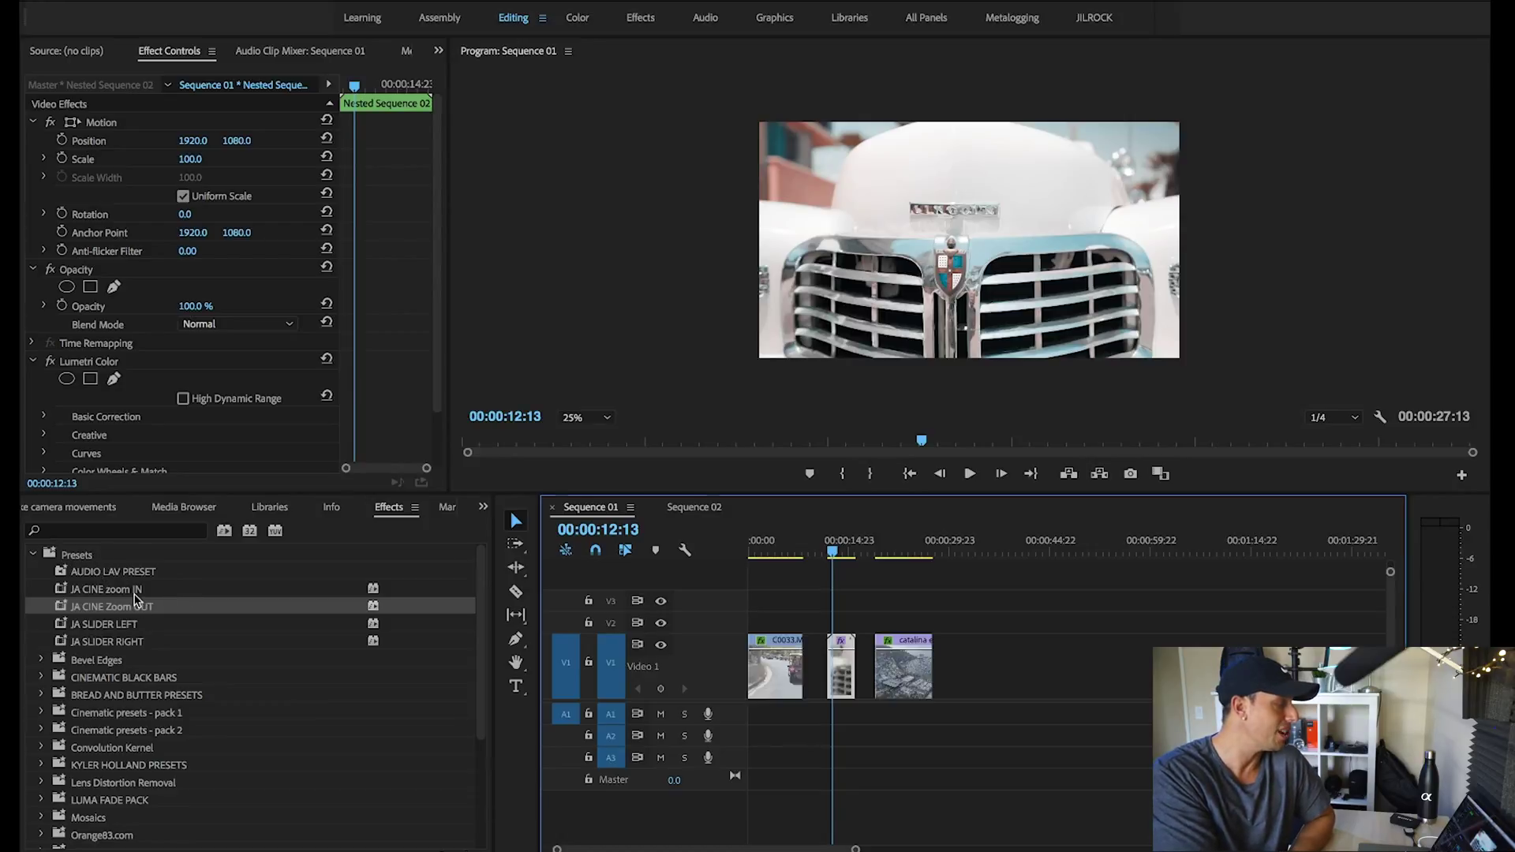
{"action": "right_click", "coordinate": [133, 595]}
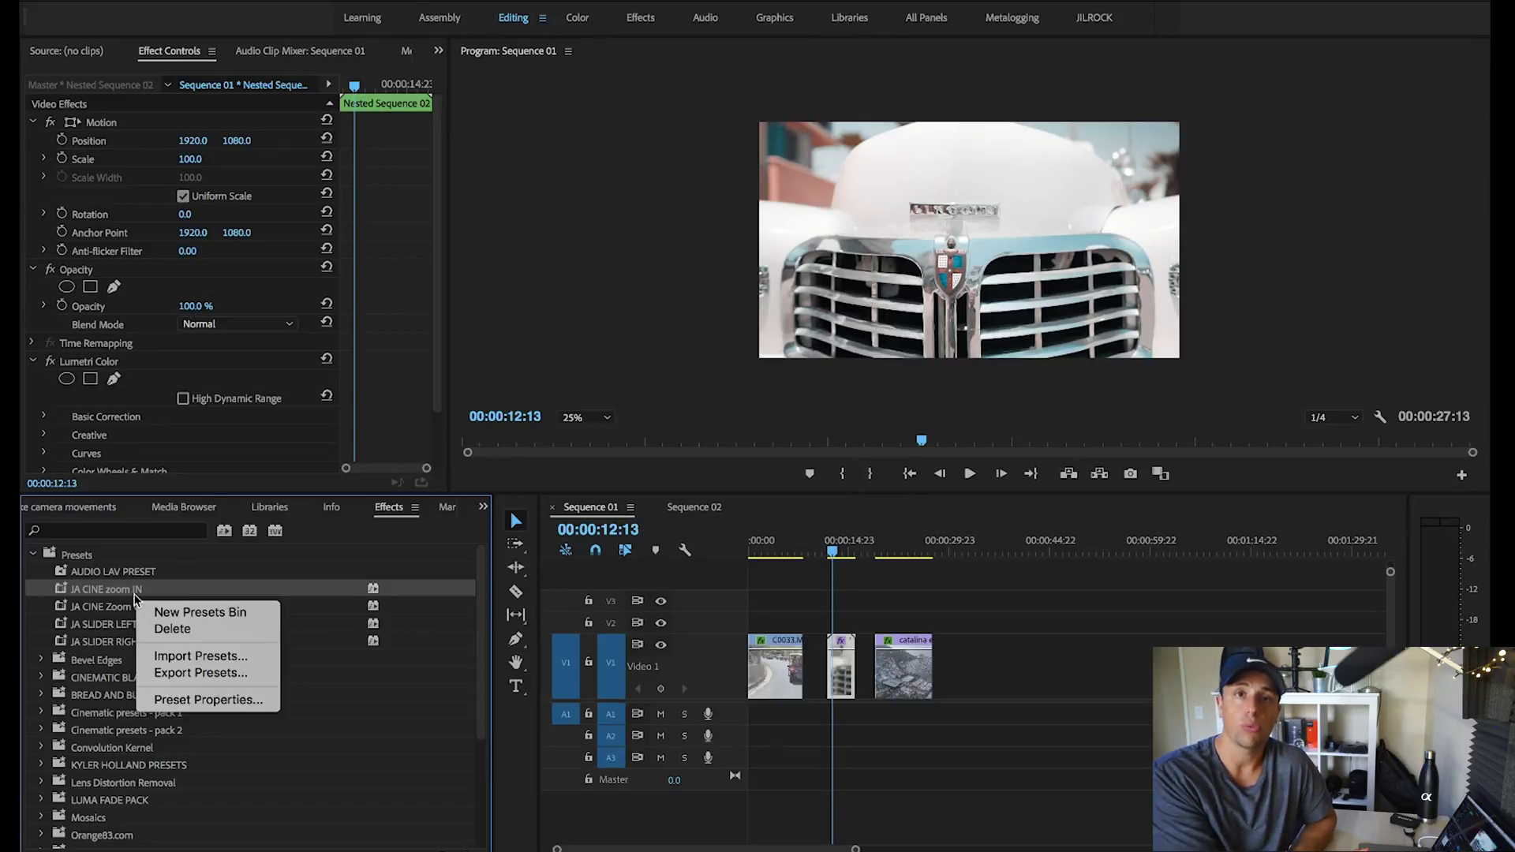
{"action": "left_click", "coordinate": [186, 657]}
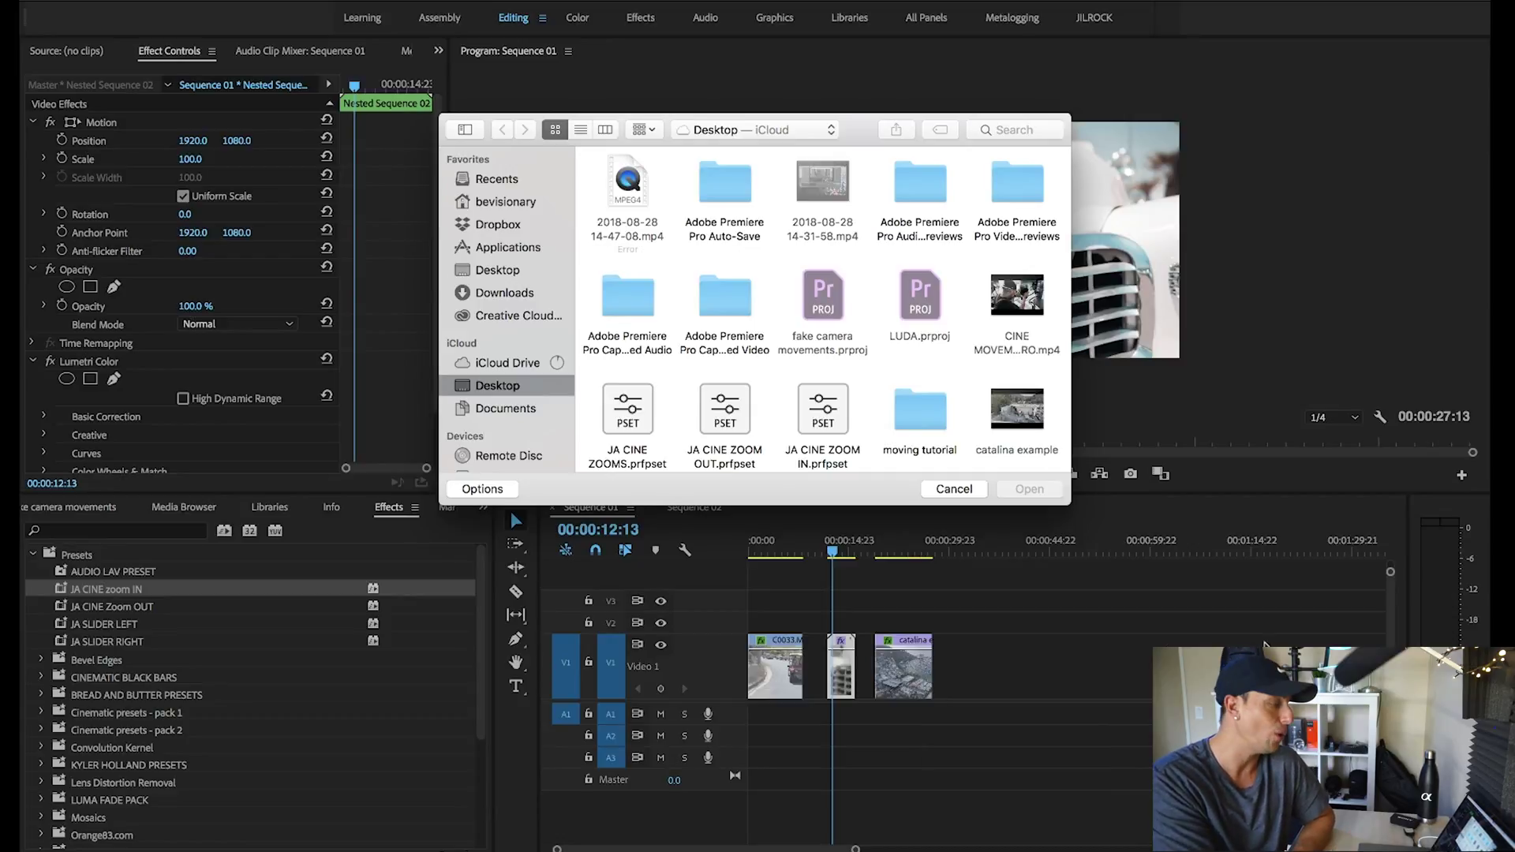
{"action": "left_click", "coordinate": [955, 490]}
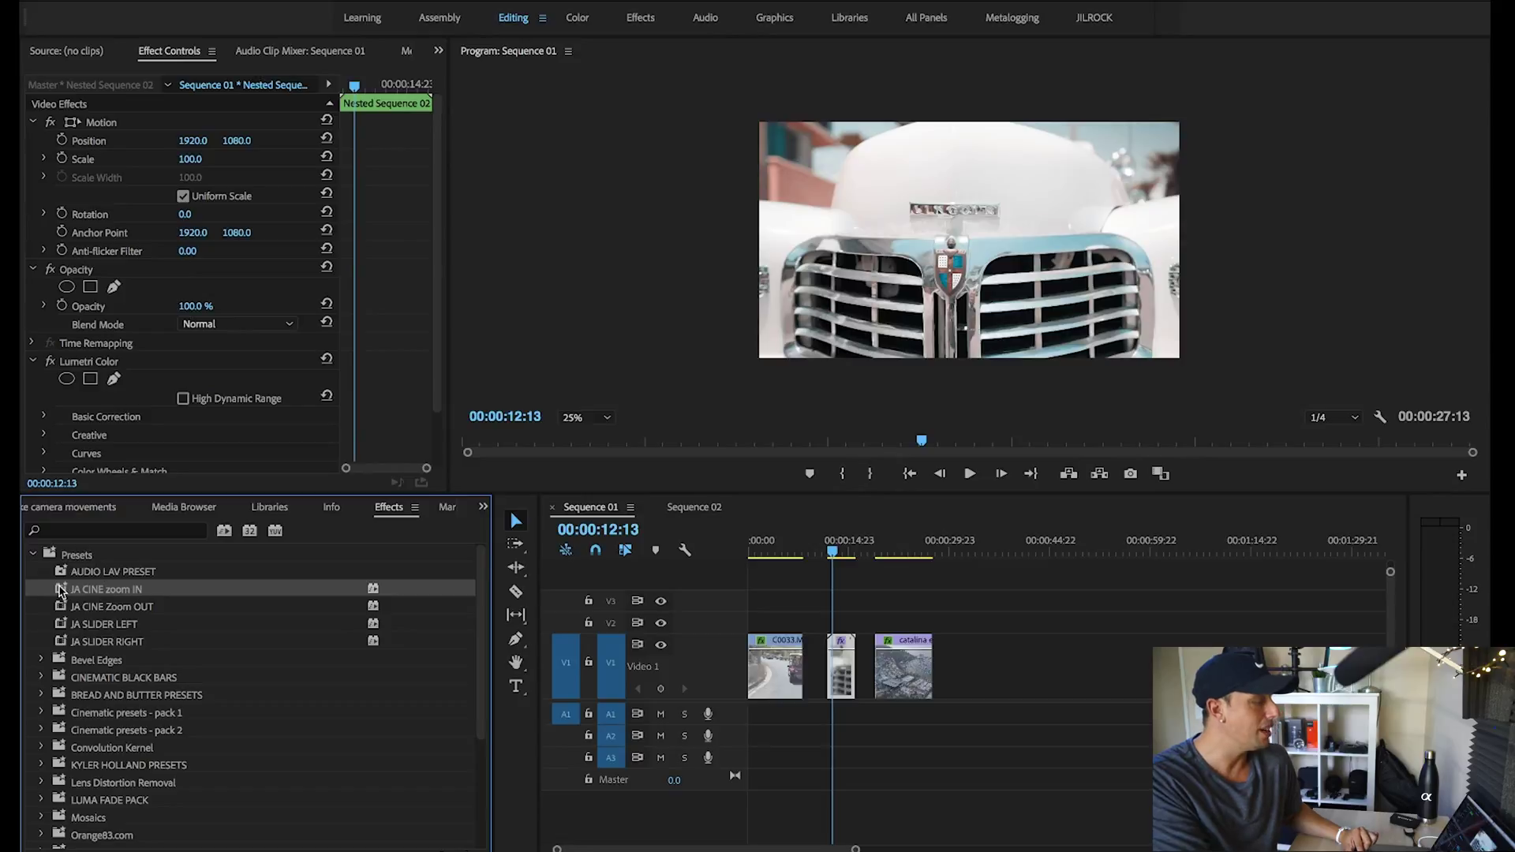
{"action": "left_click", "coordinate": [843, 670]}
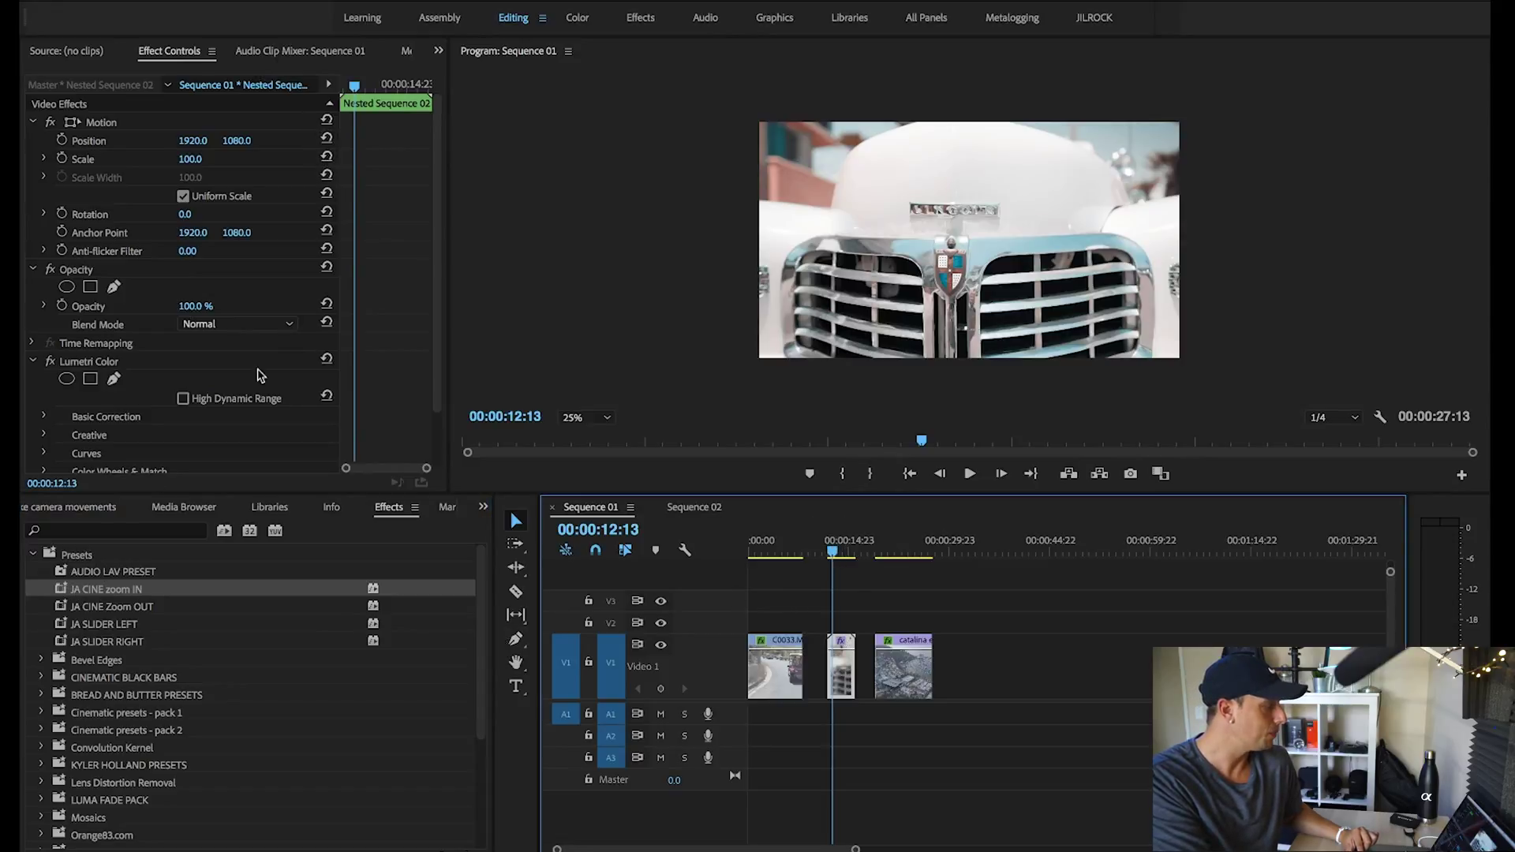
Apply the JA CINE zoom IN preset to the car-grille clip and reach its final keyframe.
{"action": "left_click", "coordinate": [73, 592]}
{"action": "left_click_drag", "start_coordinate": [855, 689], "coordinate": [842, 680]}
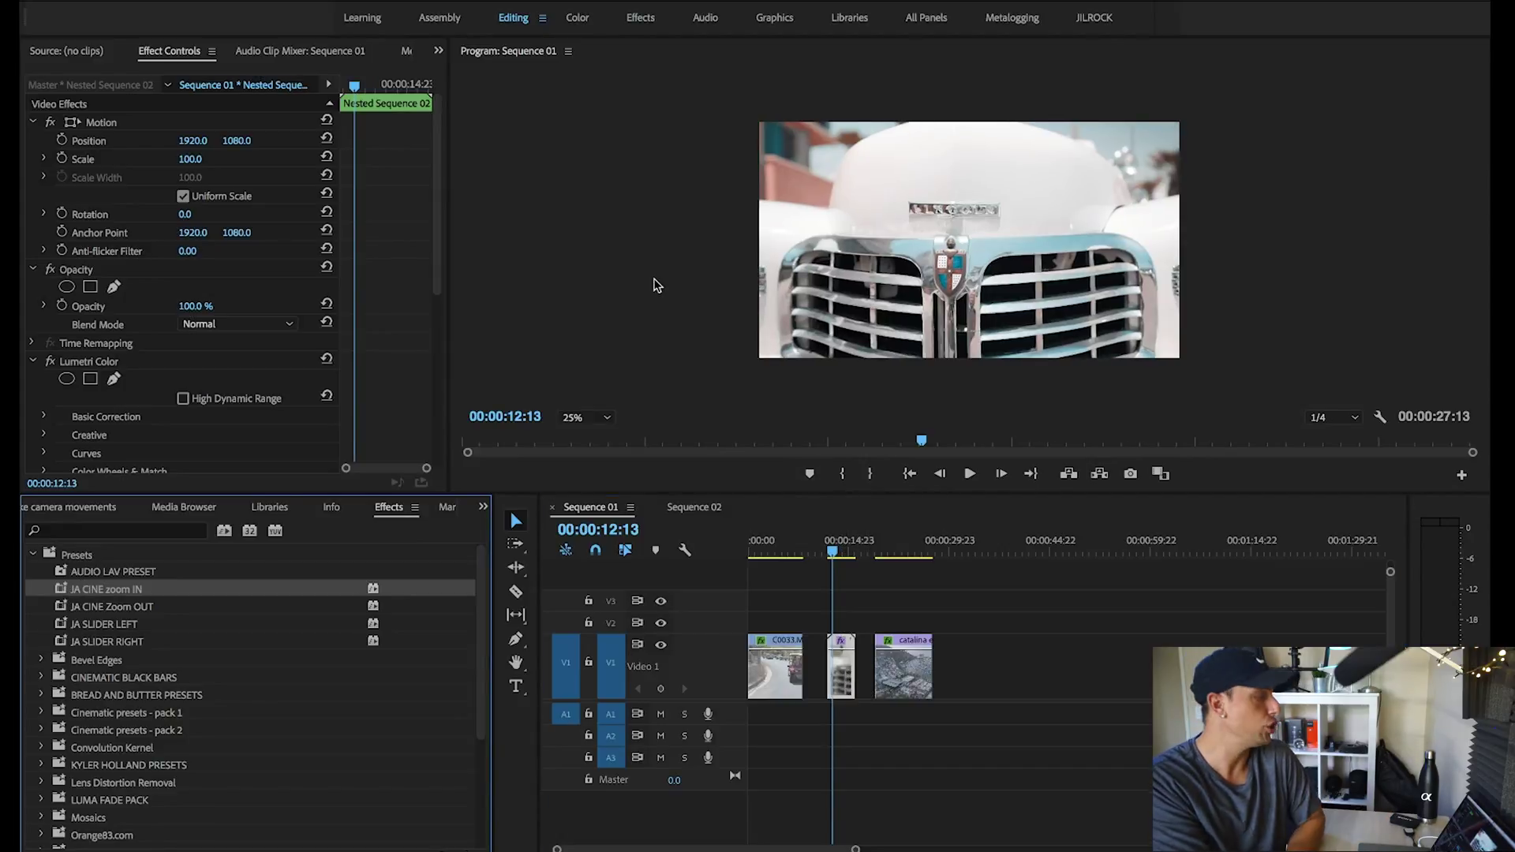
{"action": "left_click_drag", "start_coordinate": [435, 225], "coordinate": [441, 432]}
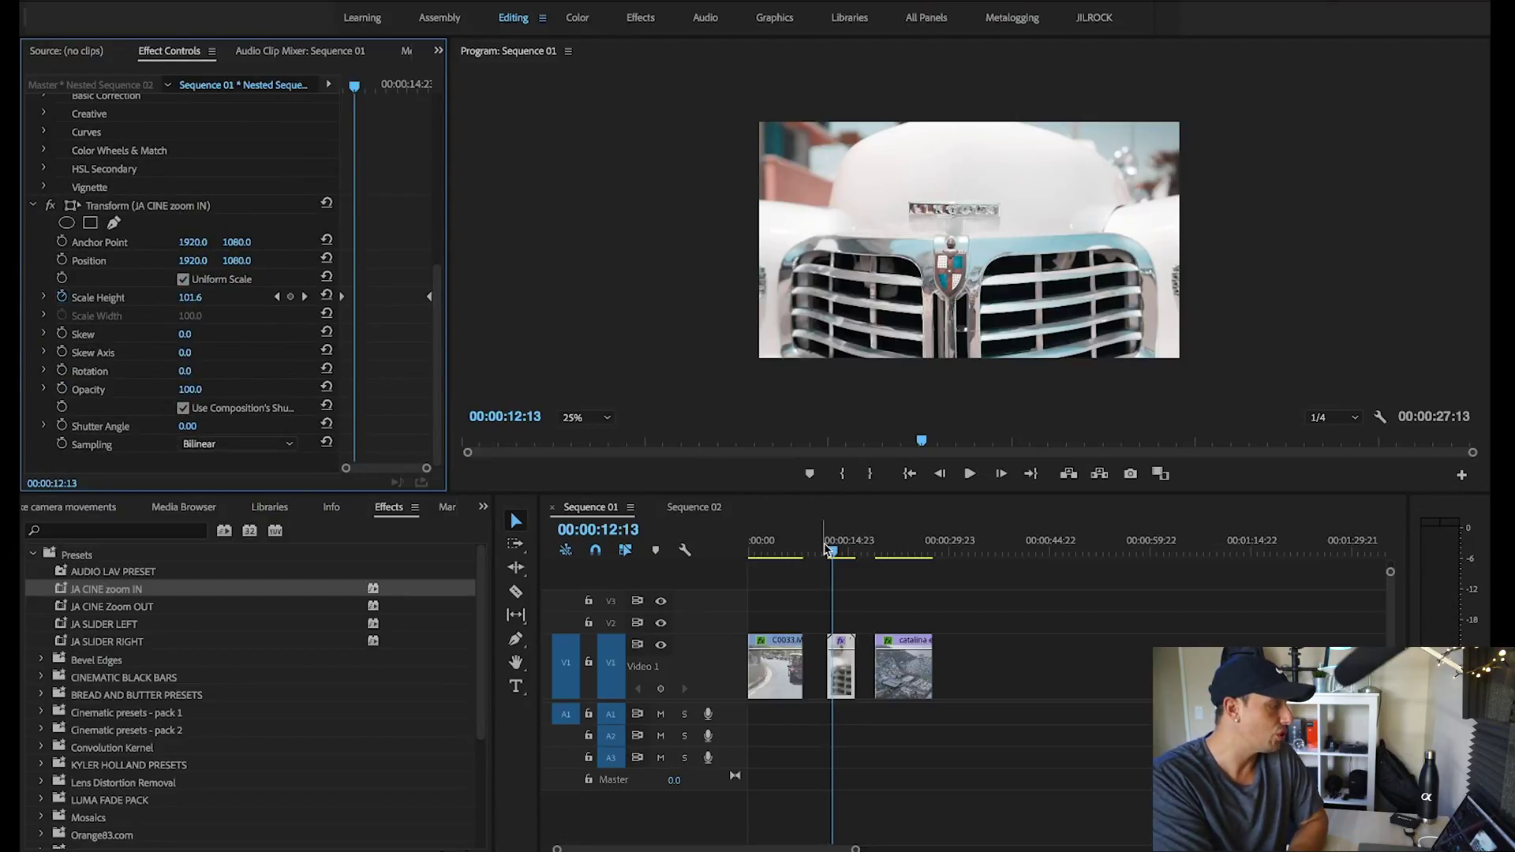
{"action": "left_click_drag", "start_coordinate": [833, 548], "coordinate": [857, 556]}
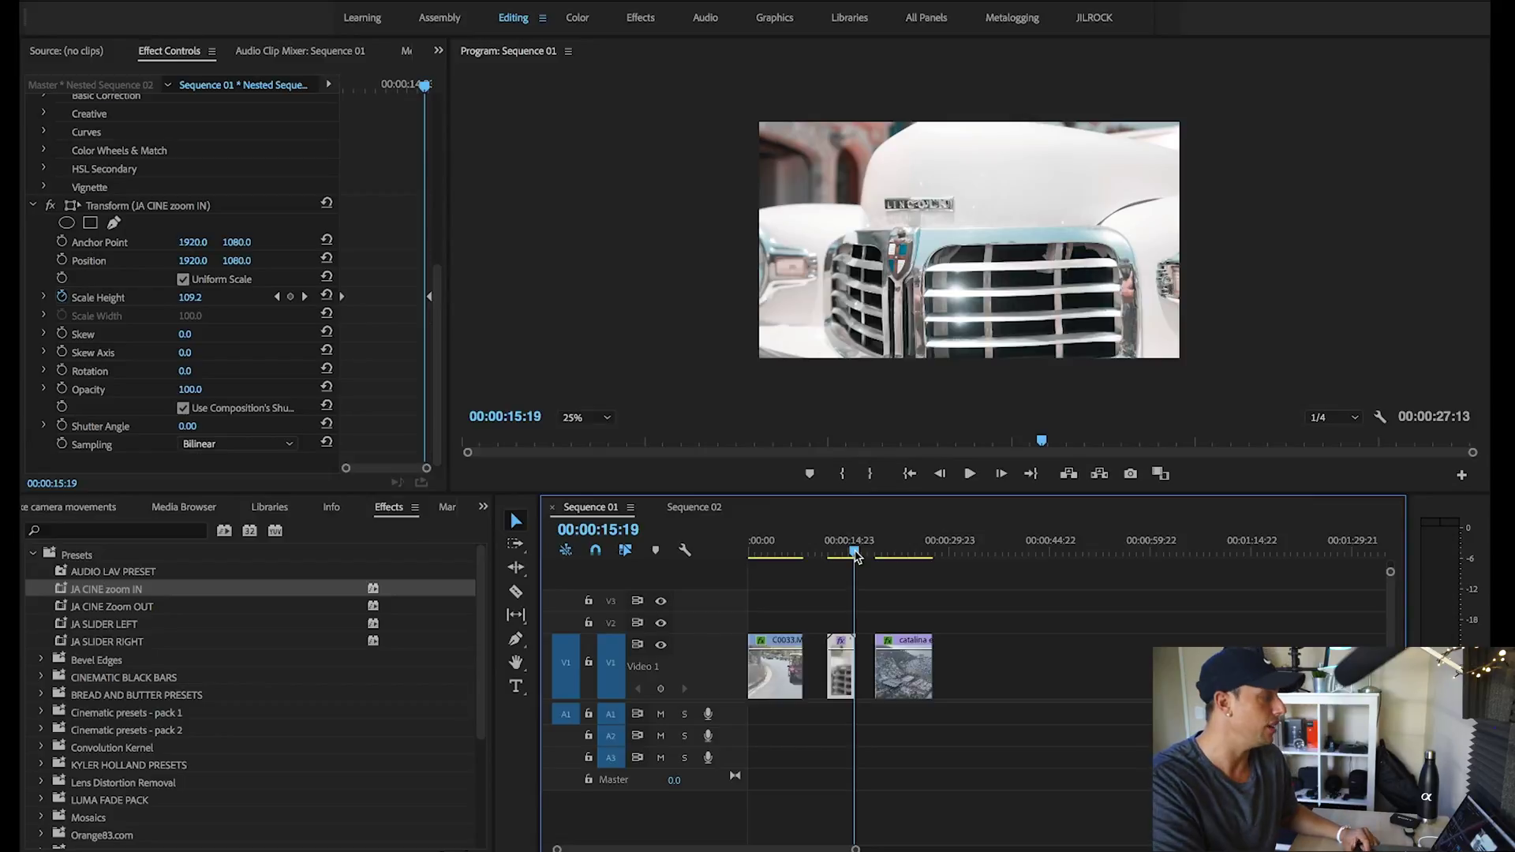
{"action": "left_click_drag", "start_coordinate": [855, 557], "coordinate": [857, 556]}
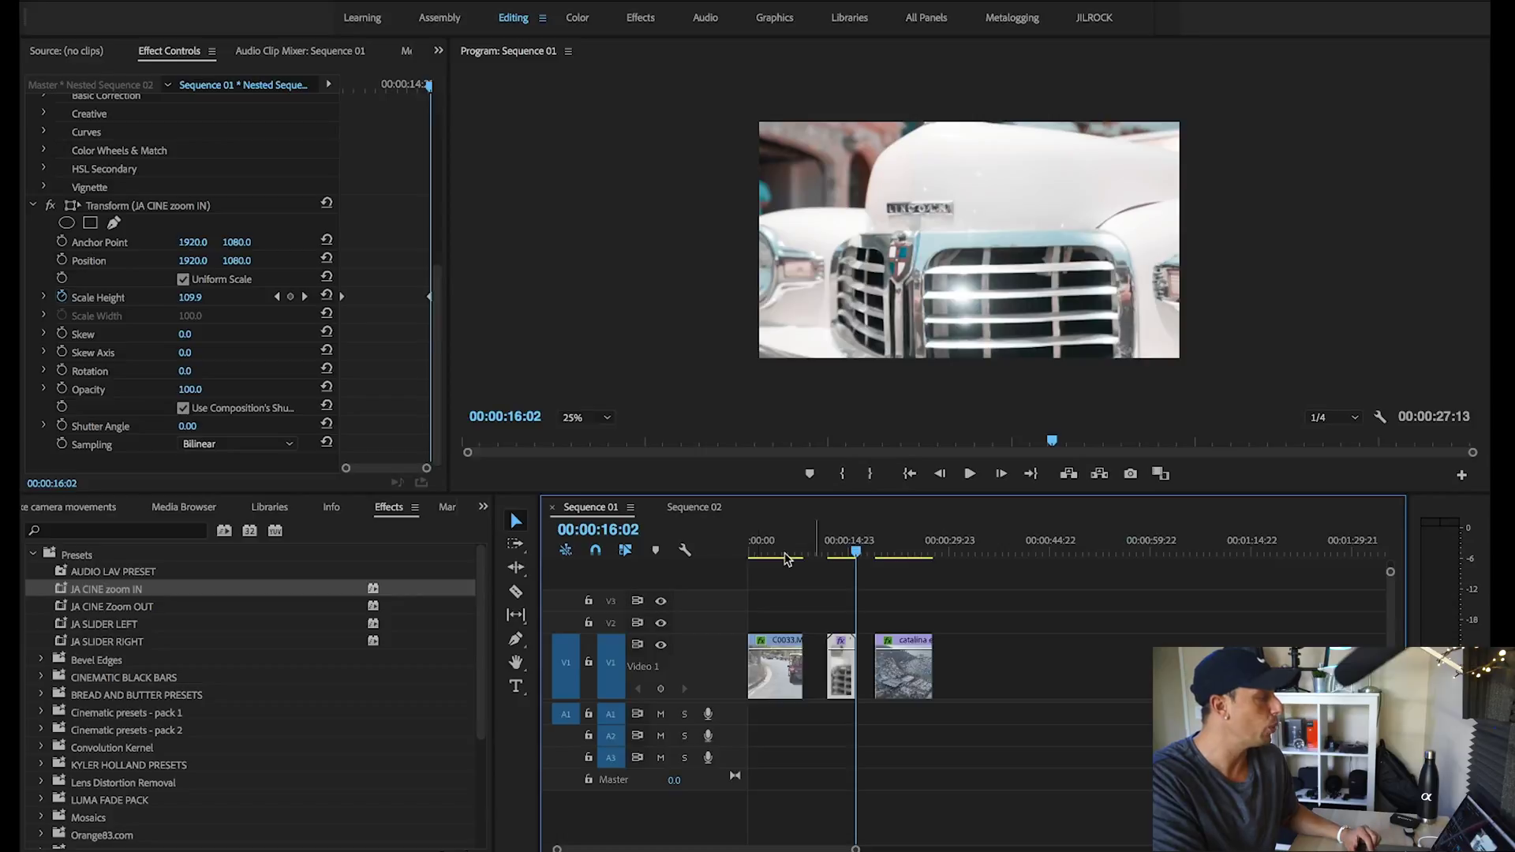
{"action": "key", "text": "Right"}
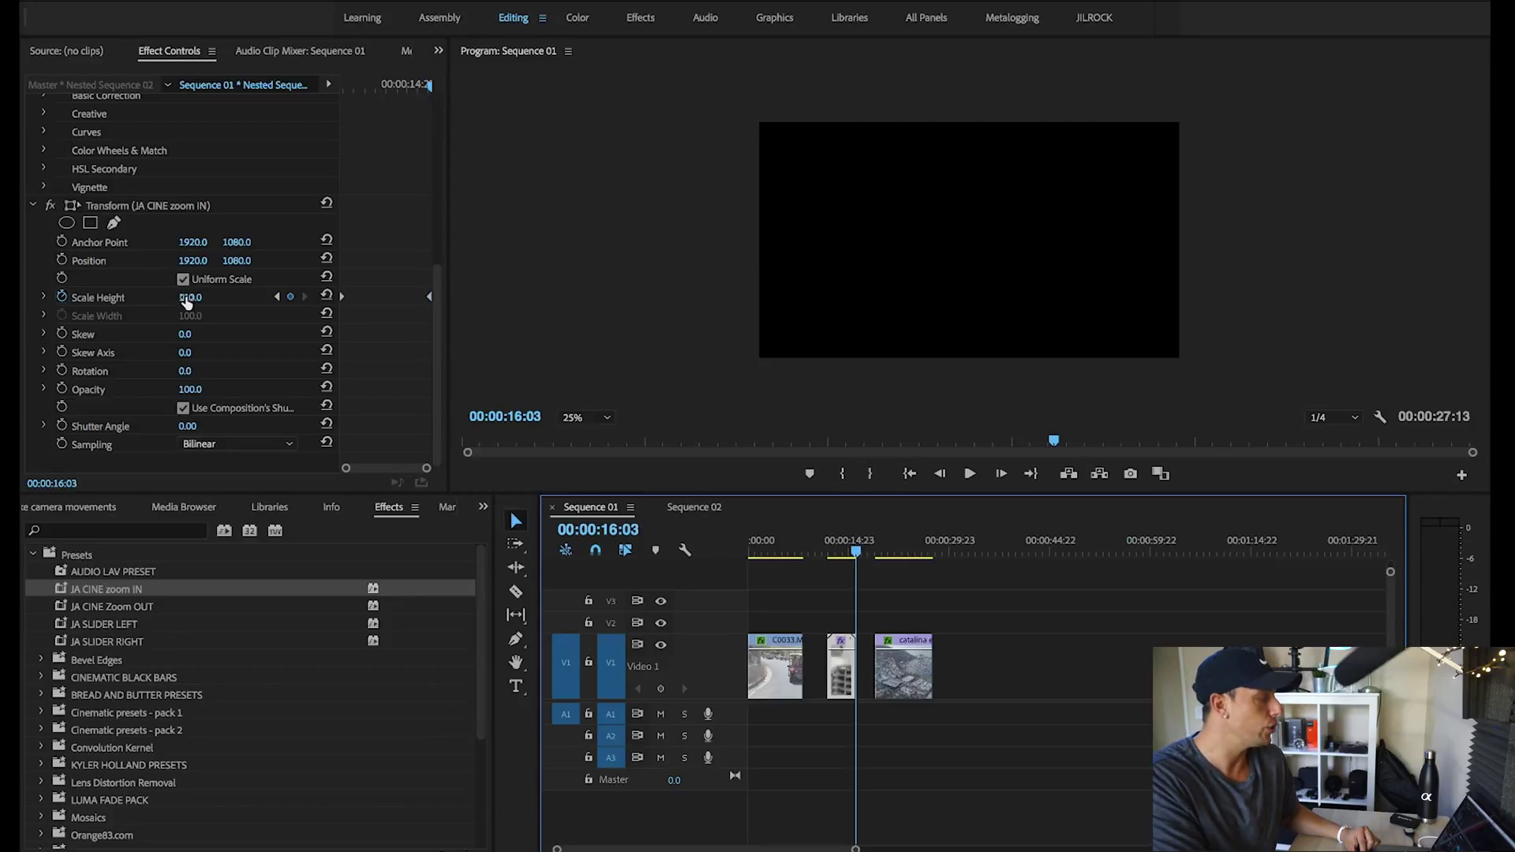
Set the zoom's ending Scale to 130 and preview the car-grille clip.
{"action": "left_click", "coordinate": [186, 298]}
{"action": "type", "text": "1"}
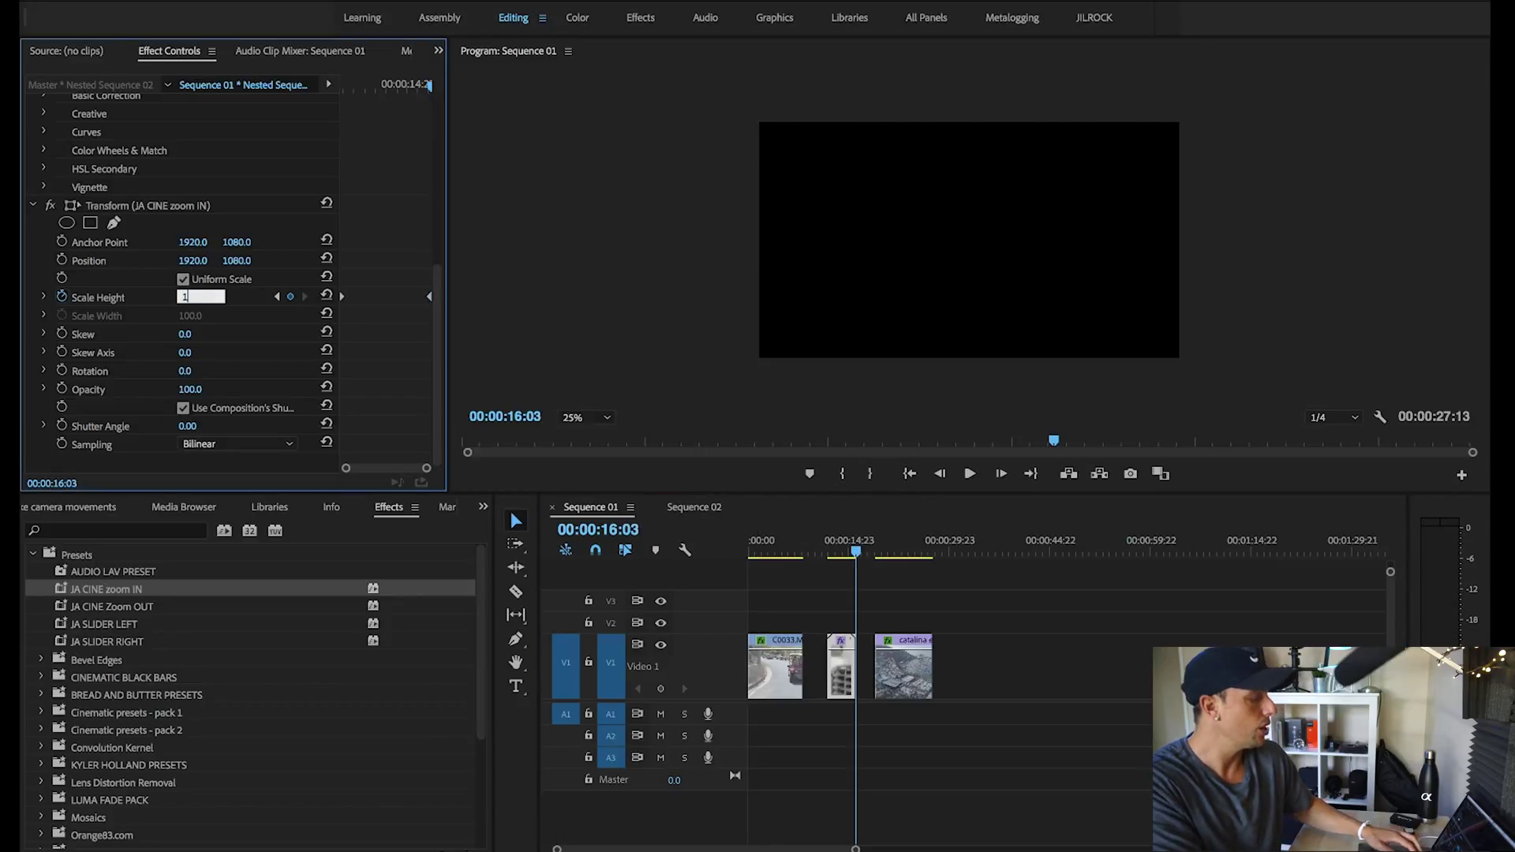
{"action": "type", "text": "30"}
{"action": "key", "text": "Return"}
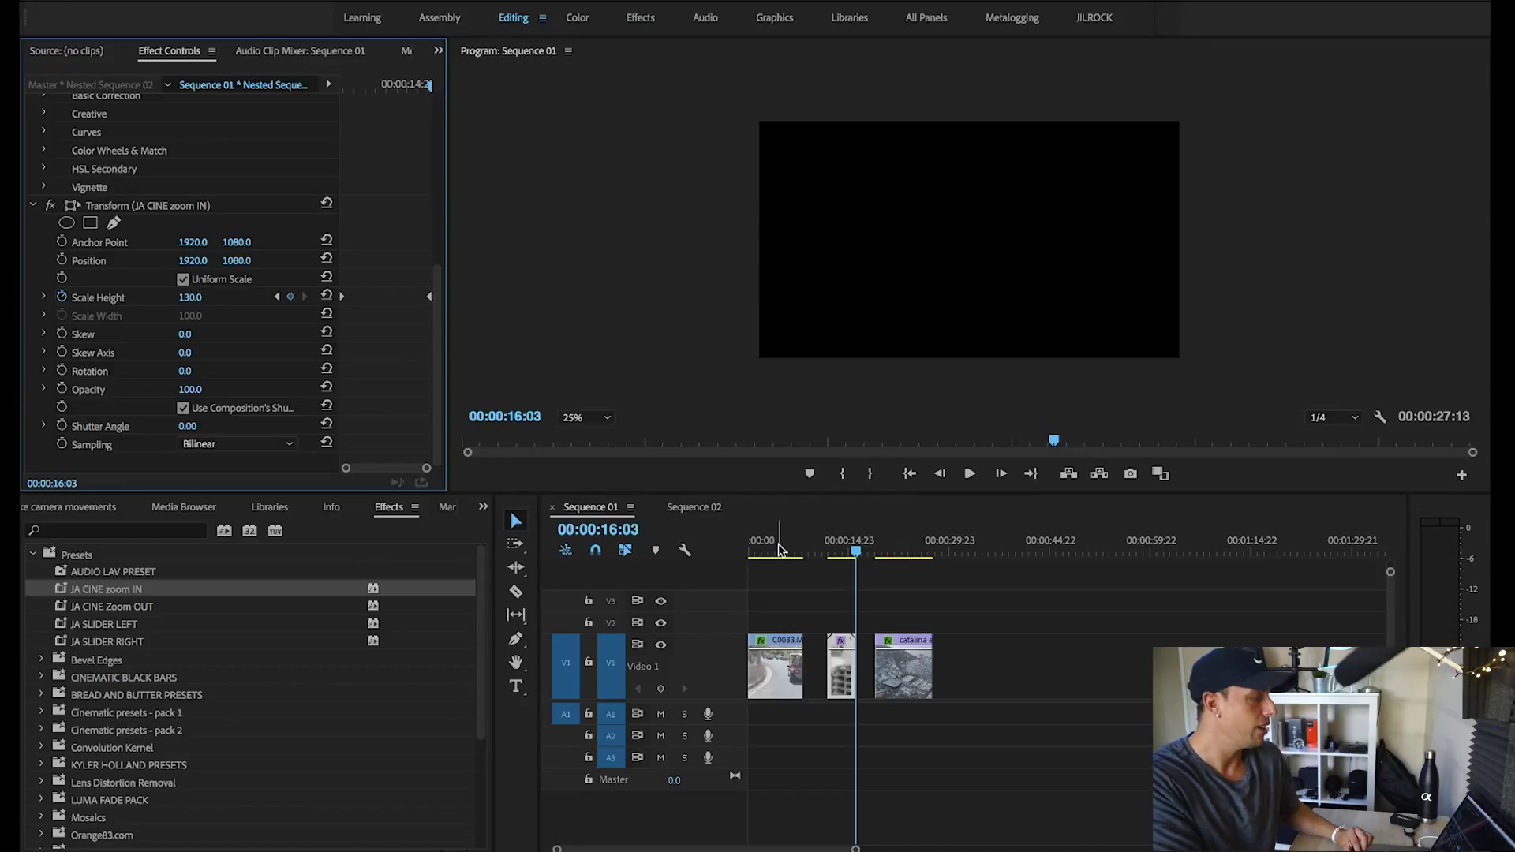
{"action": "left_click_drag", "start_coordinate": [846, 557], "coordinate": [827, 555]}
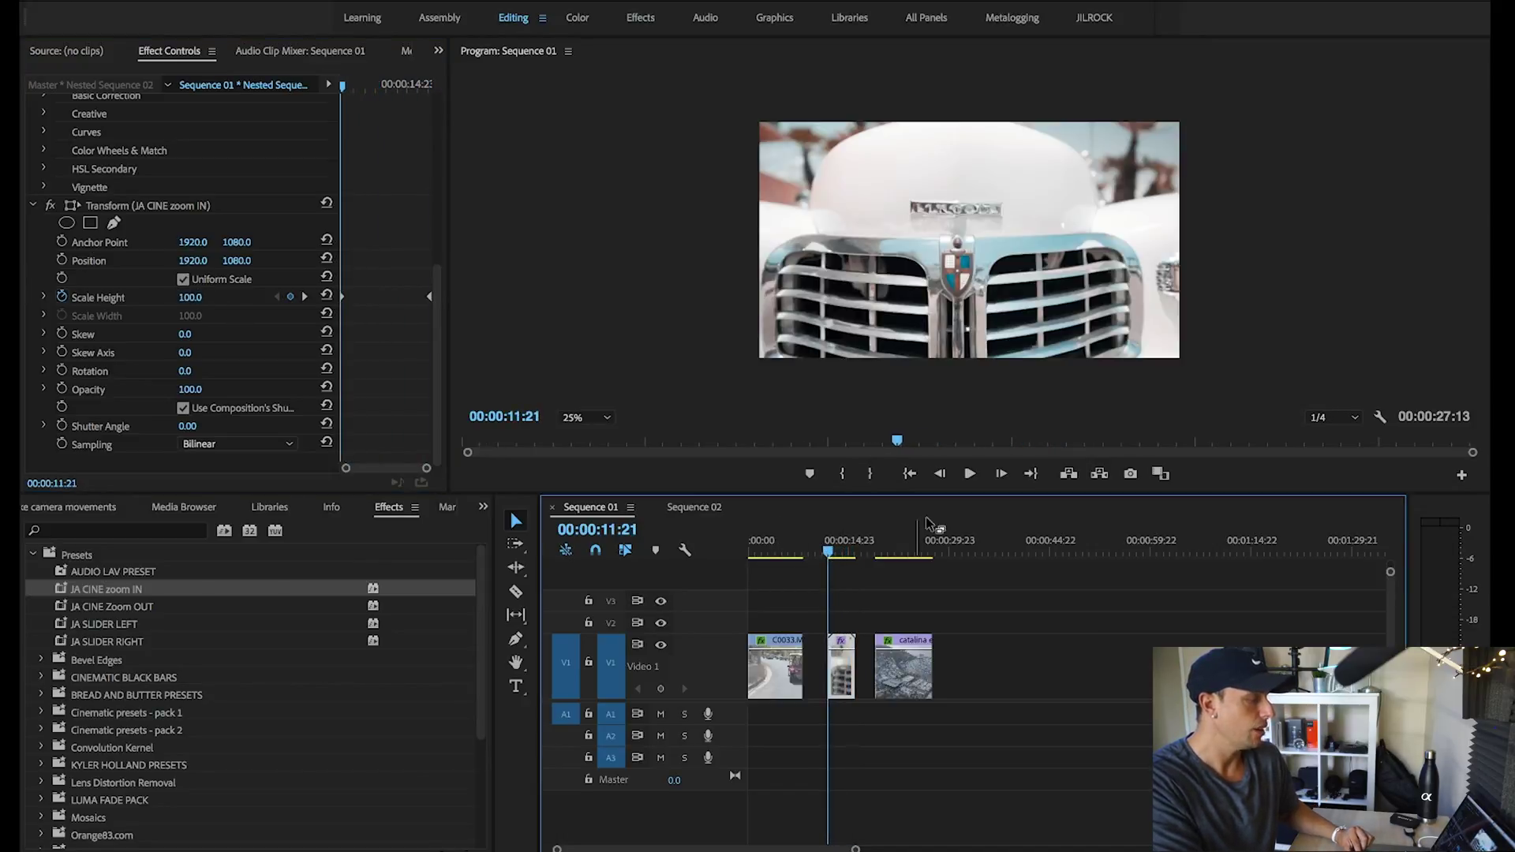
{"action": "left_click", "coordinate": [972, 474]}
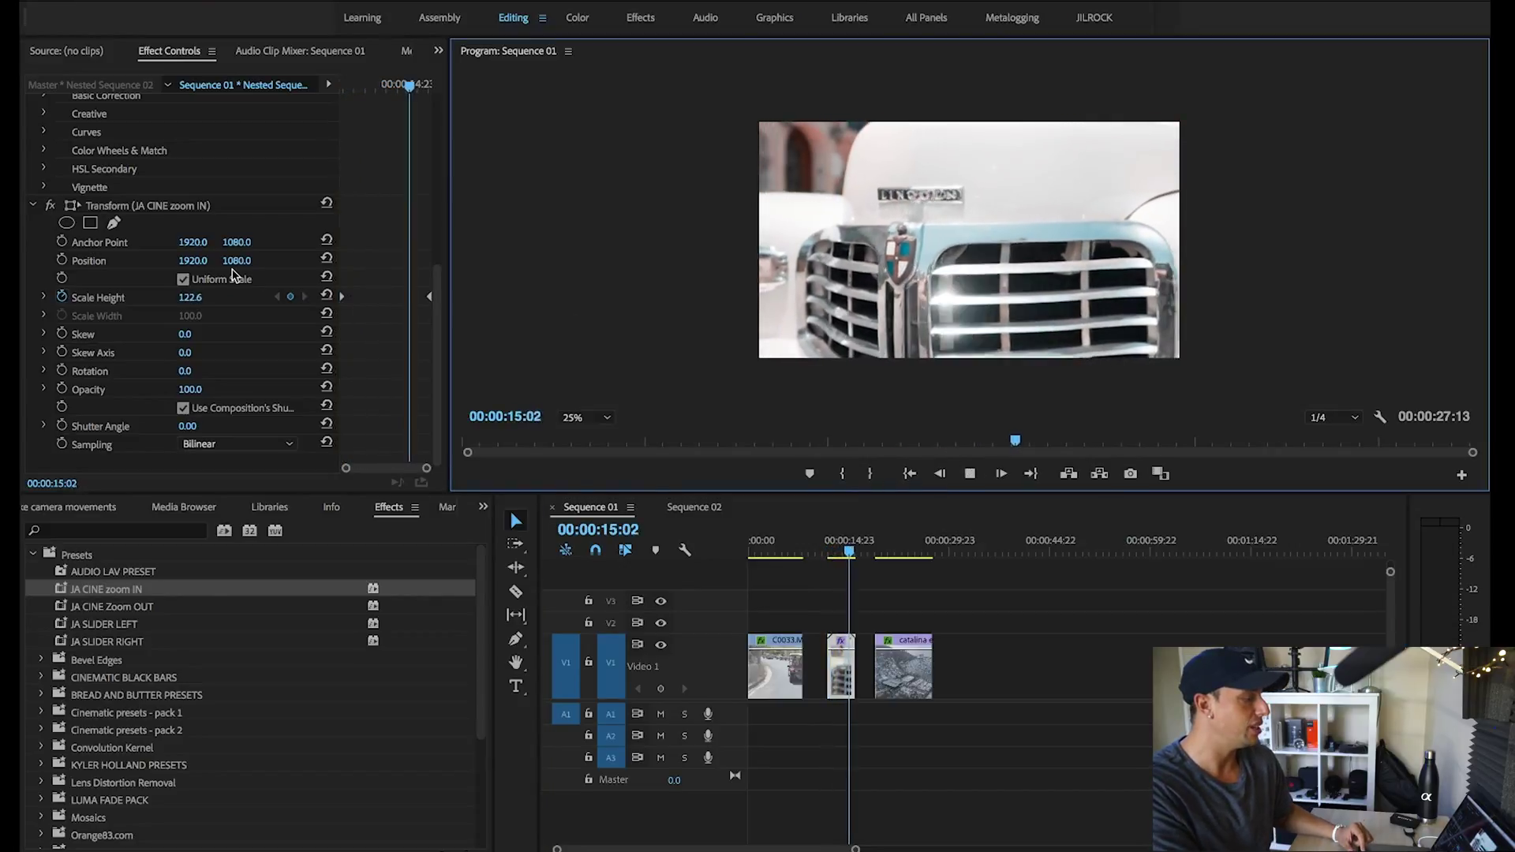
{"action": "left_click", "coordinate": [969, 474]}
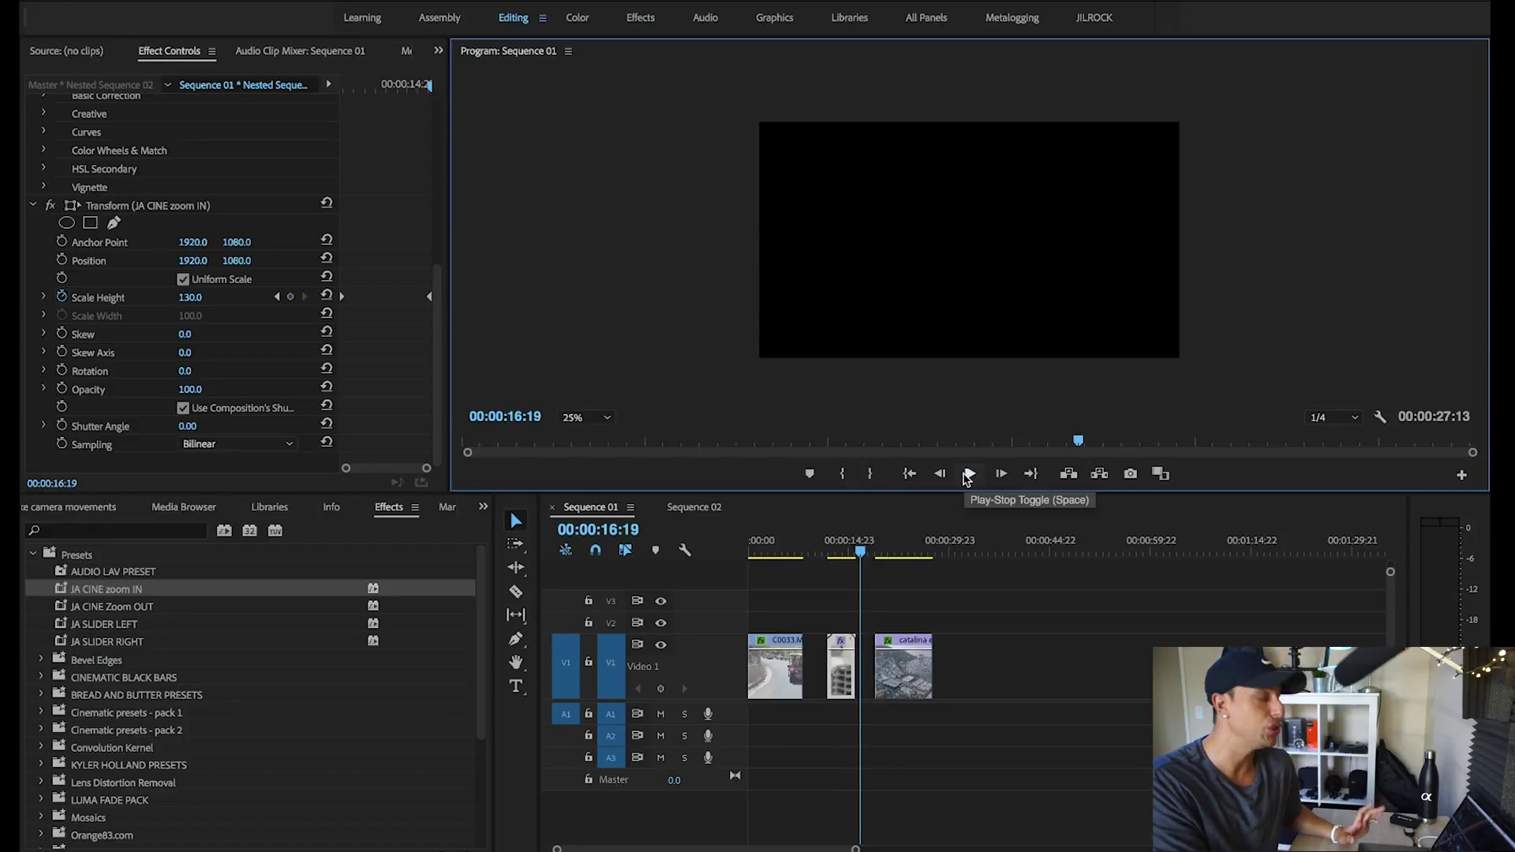
Delete the zoom-in Transform effect and apply the JA CINE Zoom OUT preset to the car clip.
{"action": "left_click", "coordinate": [142, 210]}
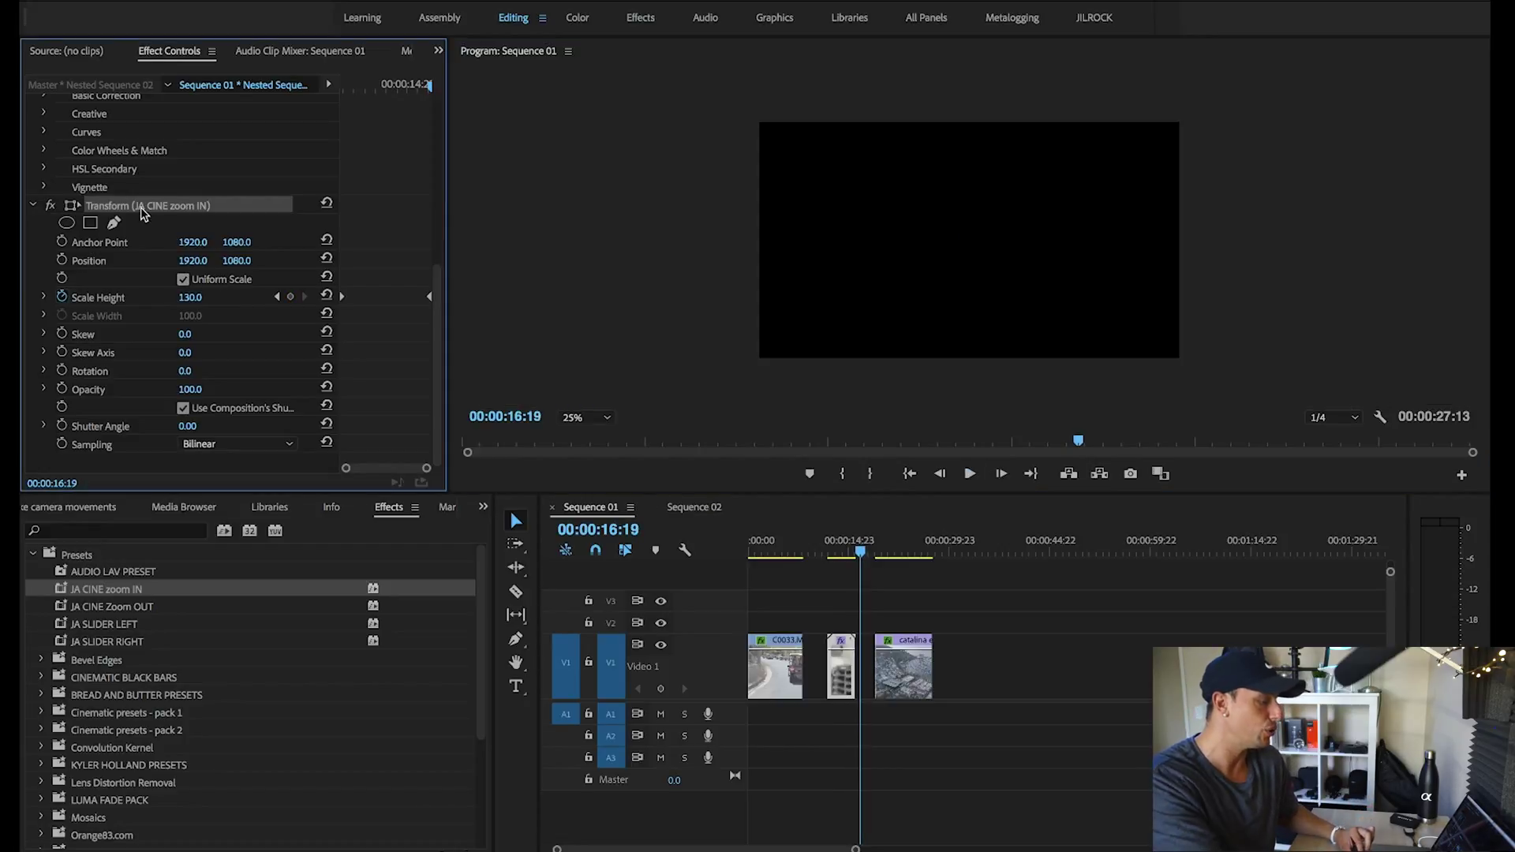
{"action": "key", "text": "Delete"}
{"action": "left_click", "coordinate": [829, 554]}
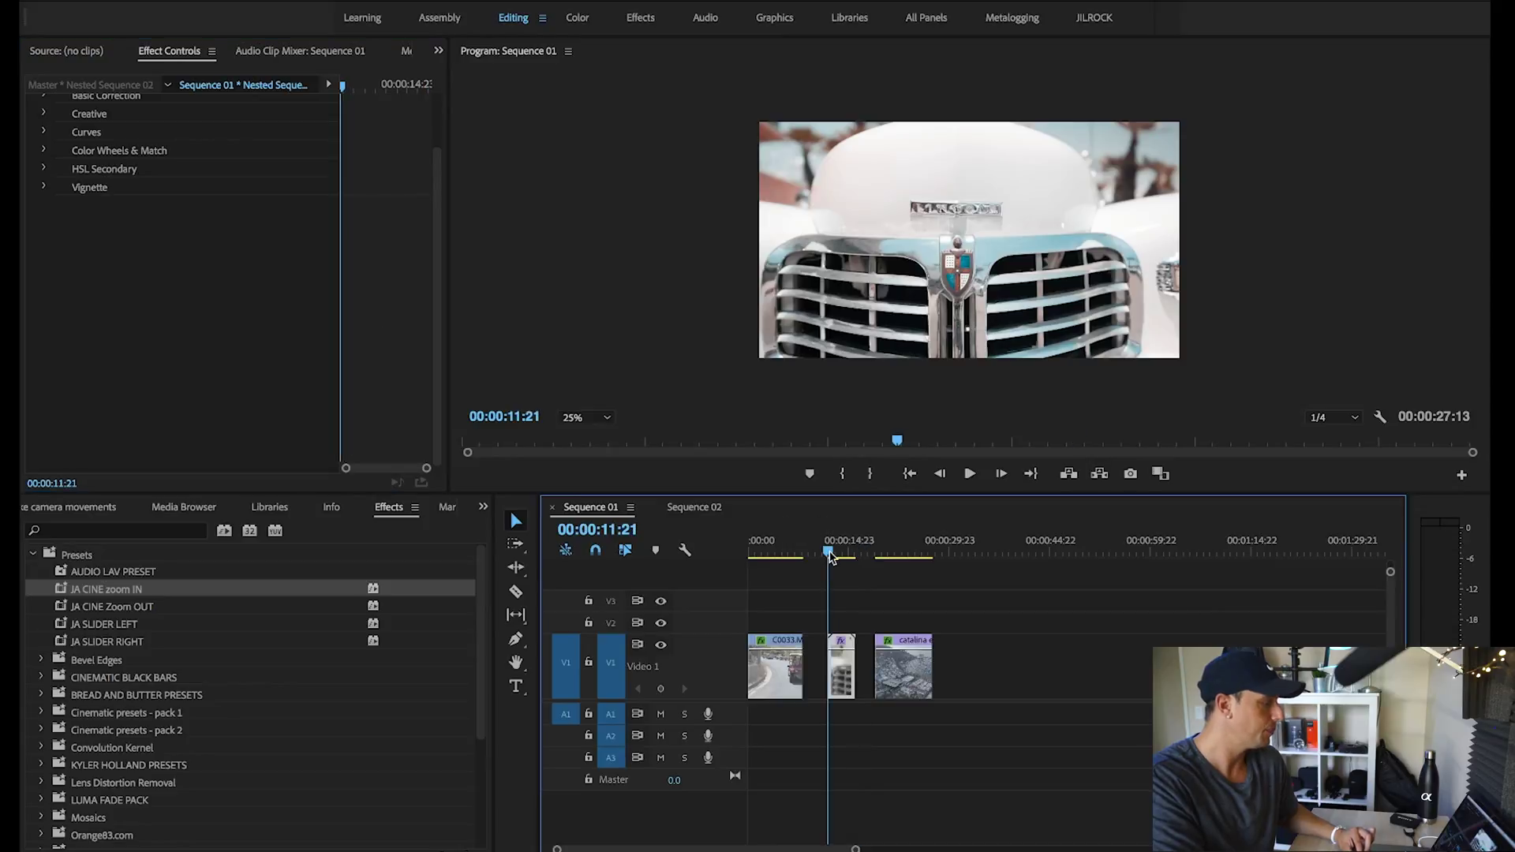
{"action": "left_click_drag", "start_coordinate": [71, 606], "coordinate": [845, 666]}
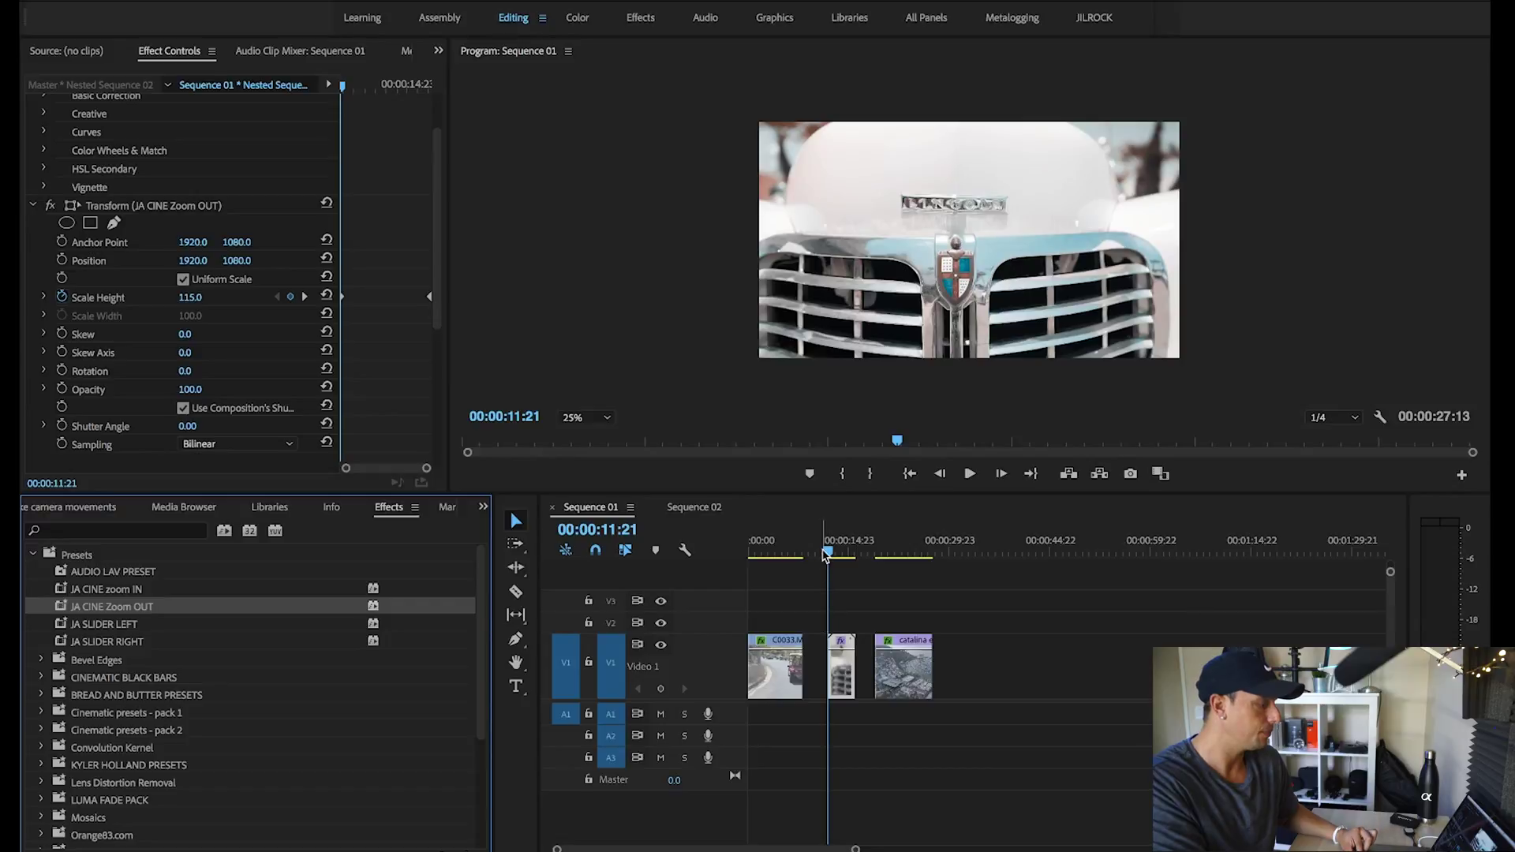
Scrub to the car clip's start and preview its zoom-out.
{"action": "left_click", "coordinate": [829, 554]}
{"action": "left_click_drag", "start_coordinate": [829, 554], "coordinate": [829, 554]}
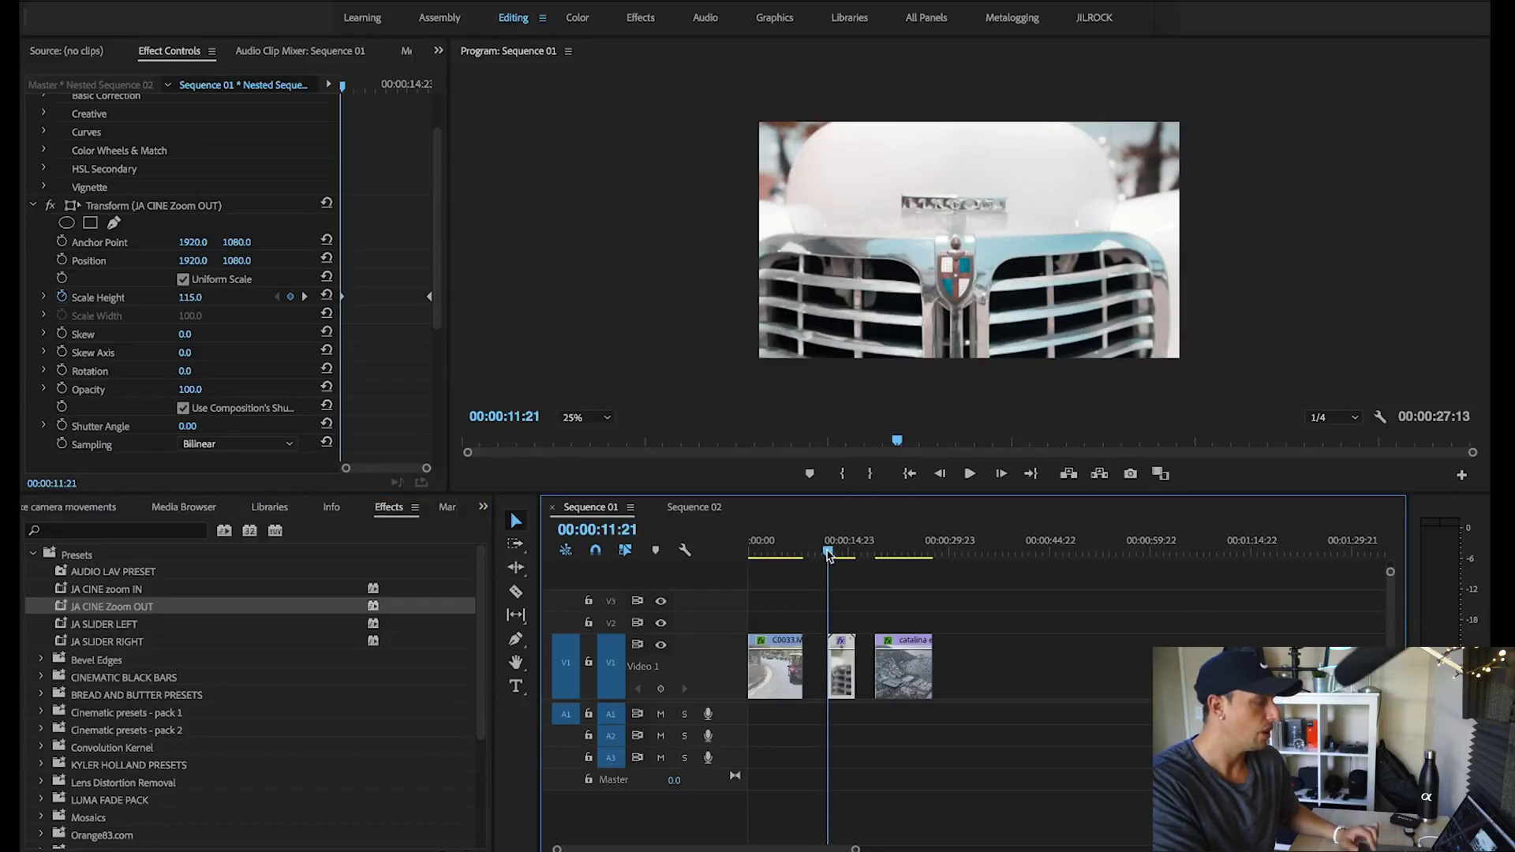
{"action": "left_click", "coordinate": [971, 476]}
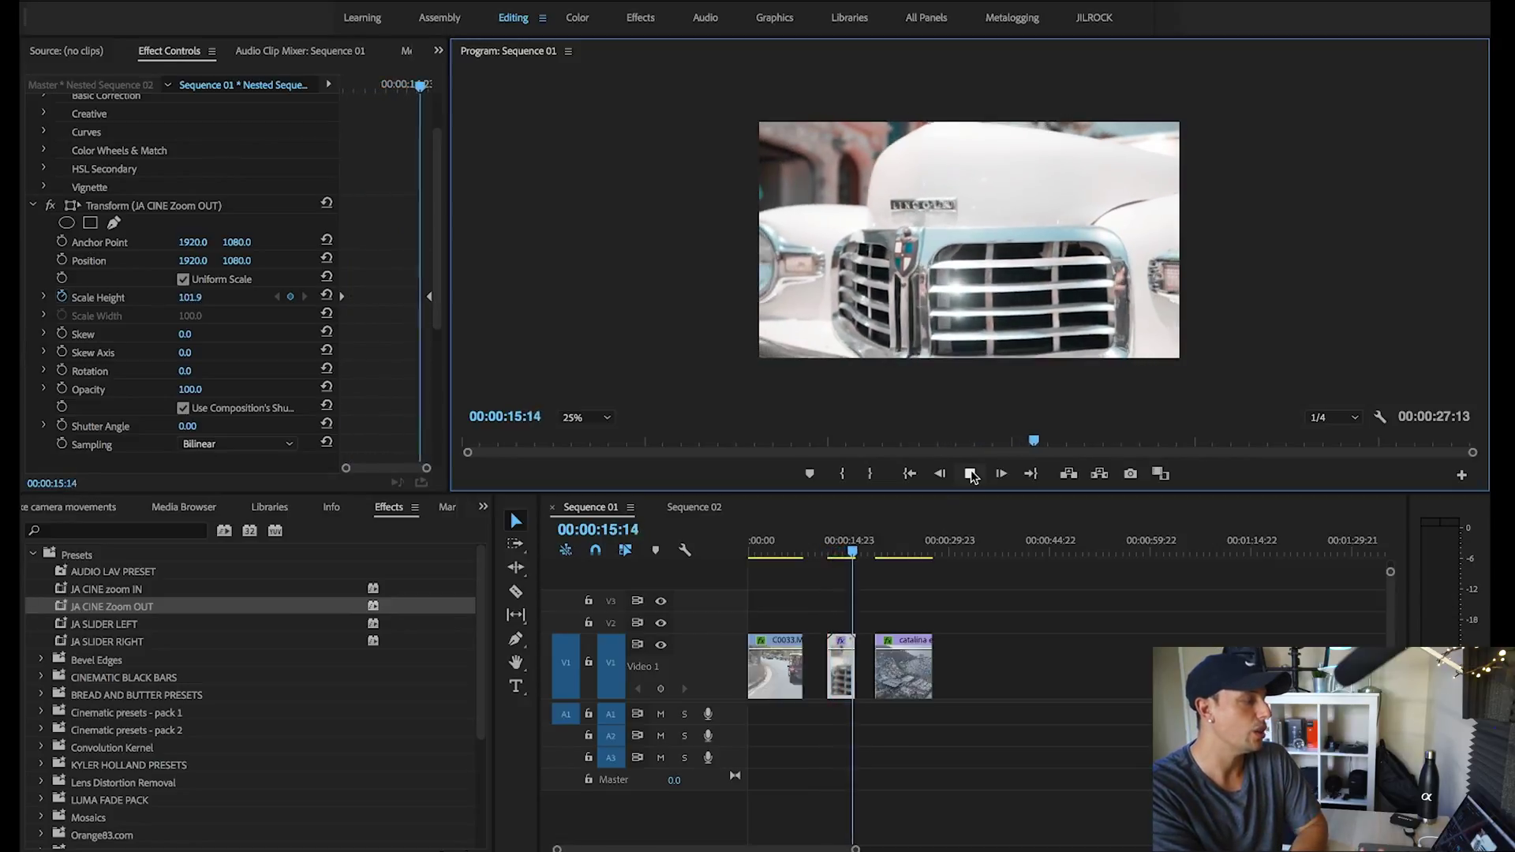
{"action": "left_click", "coordinate": [970, 473]}
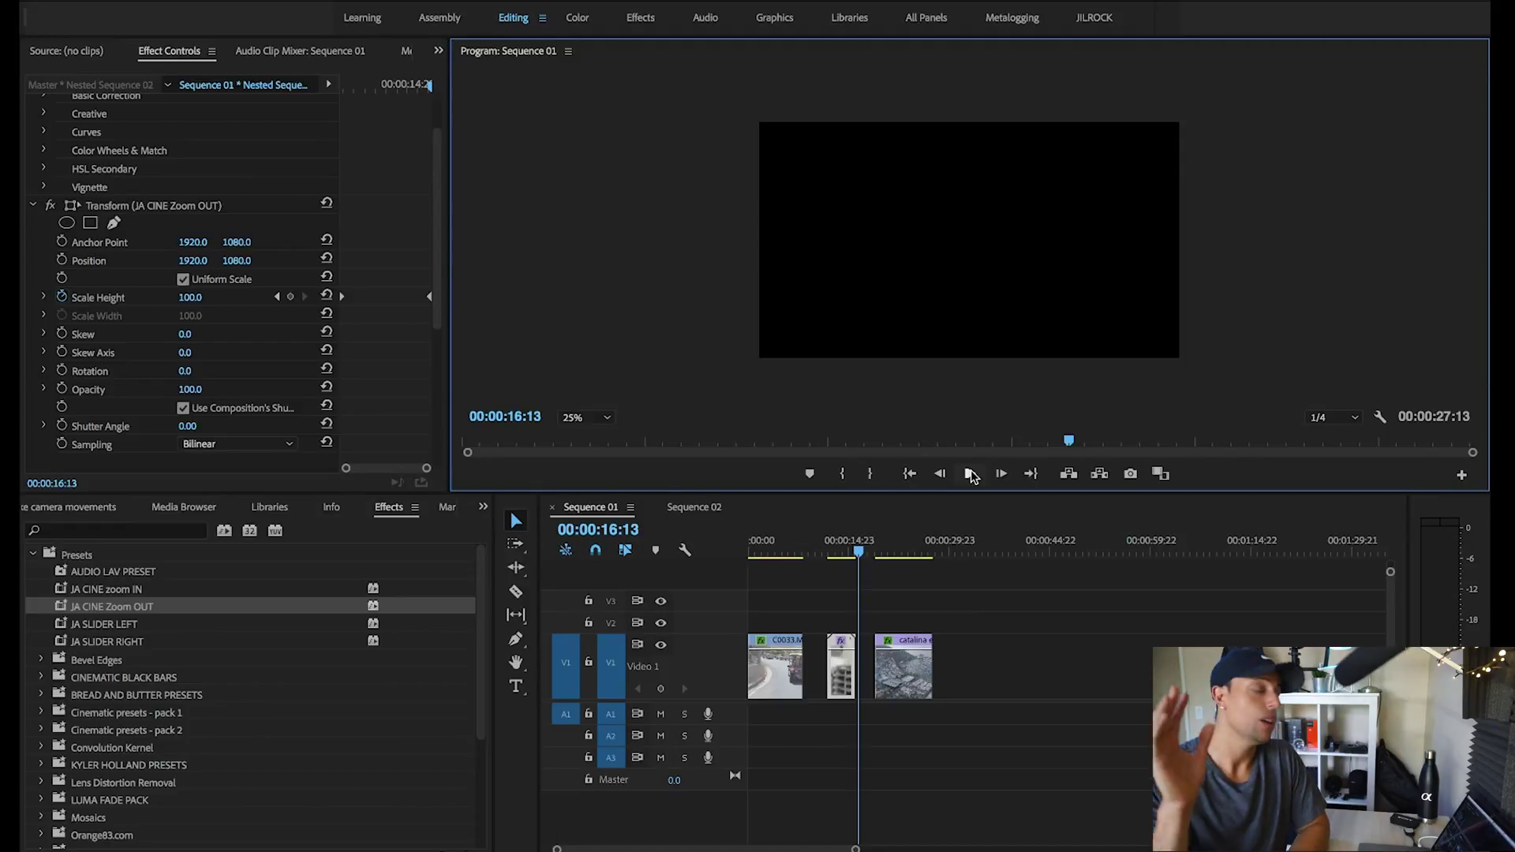
{"action": "left_click", "coordinate": [875, 549]}
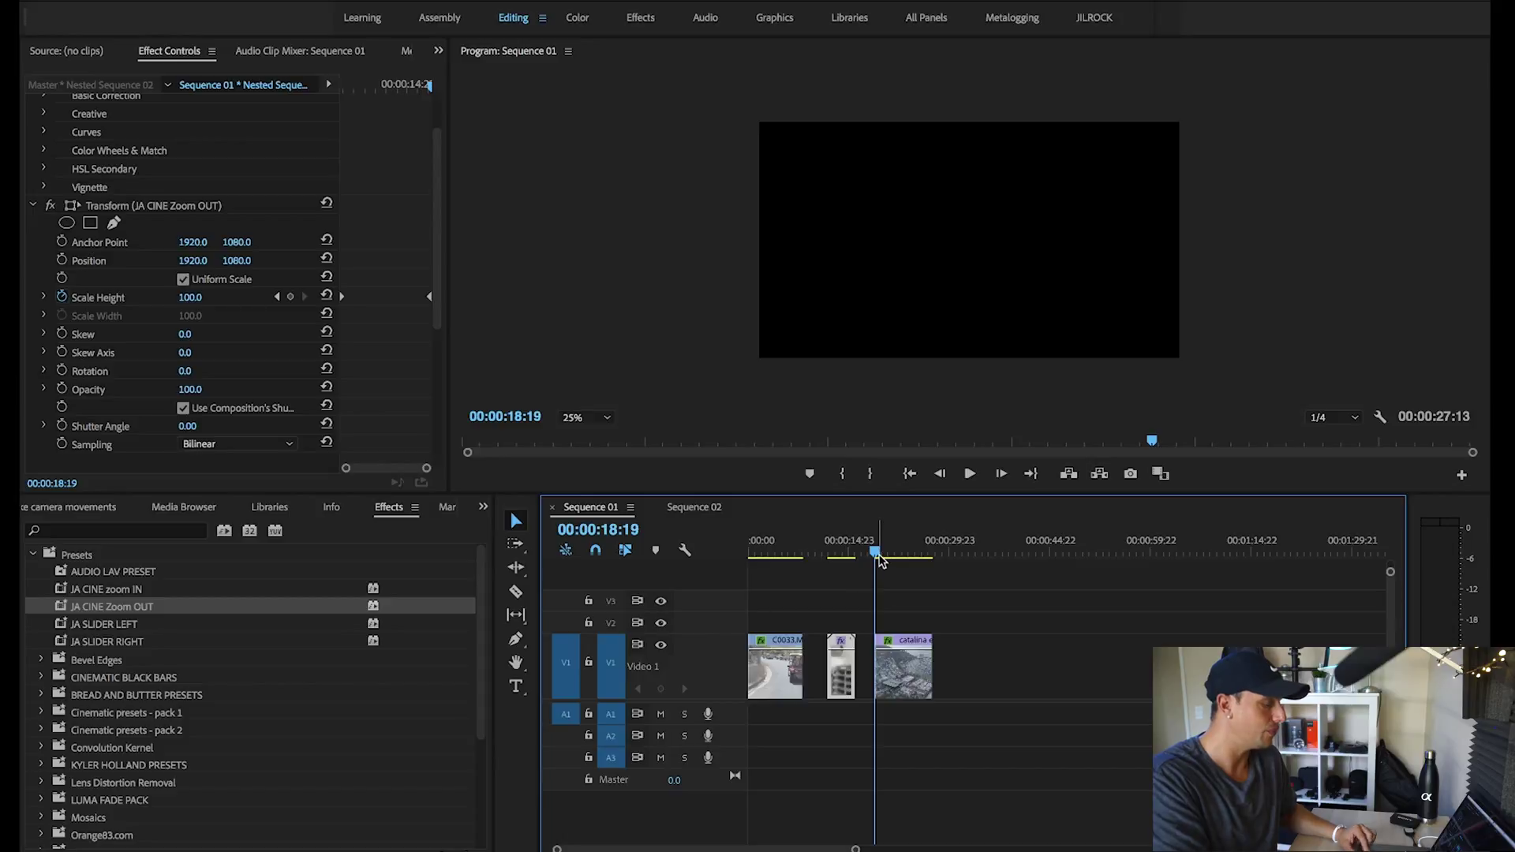
On the drone clip's first frame, reset Motion, enable Position keyframing and set Scale to 140.
{"action": "key", "text": "Right"}
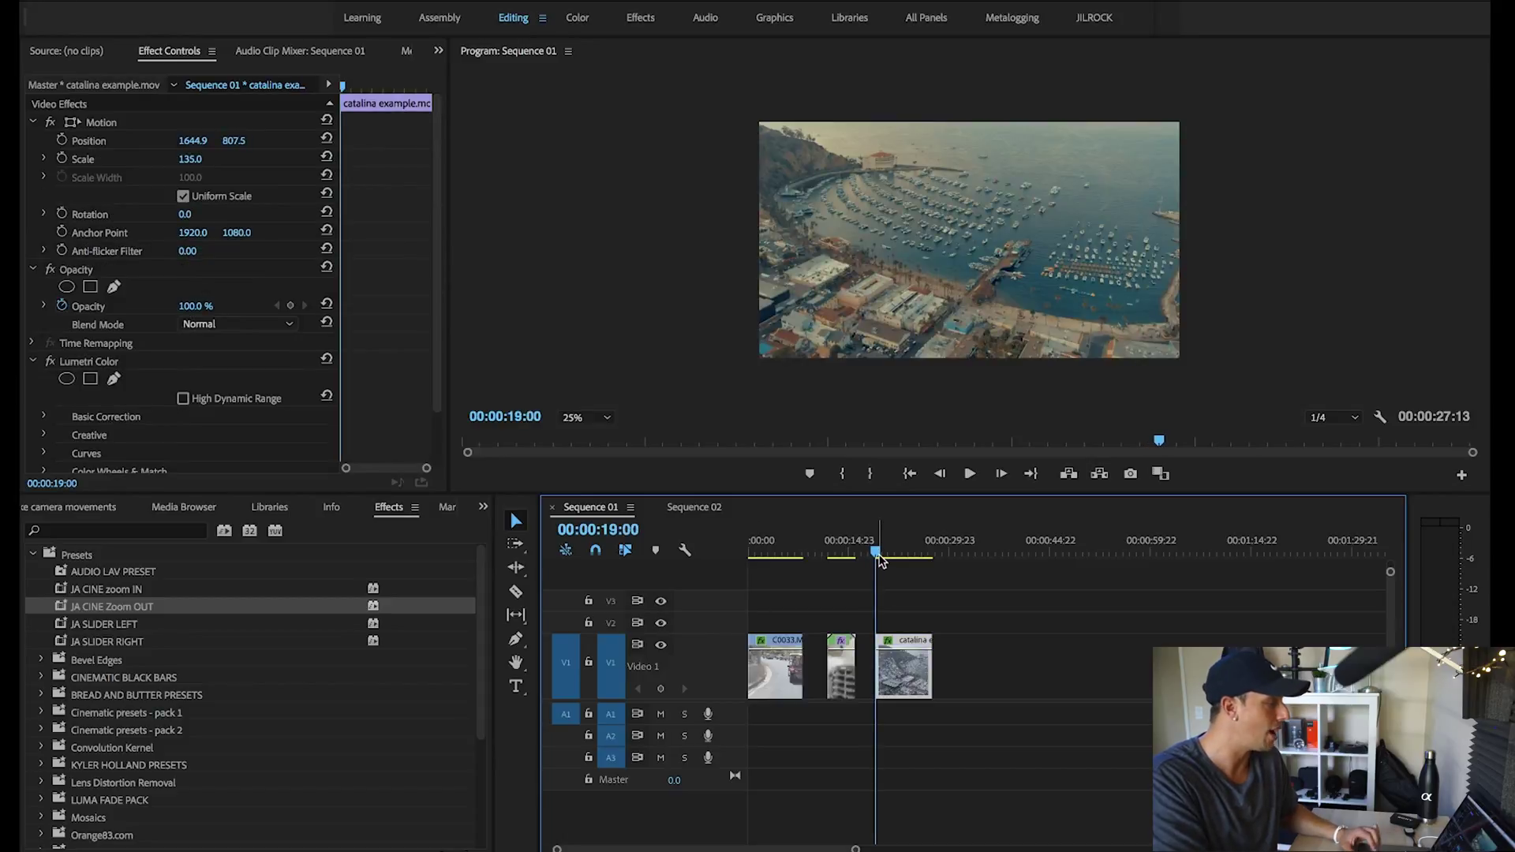
{"action": "left_click", "coordinate": [325, 157]}
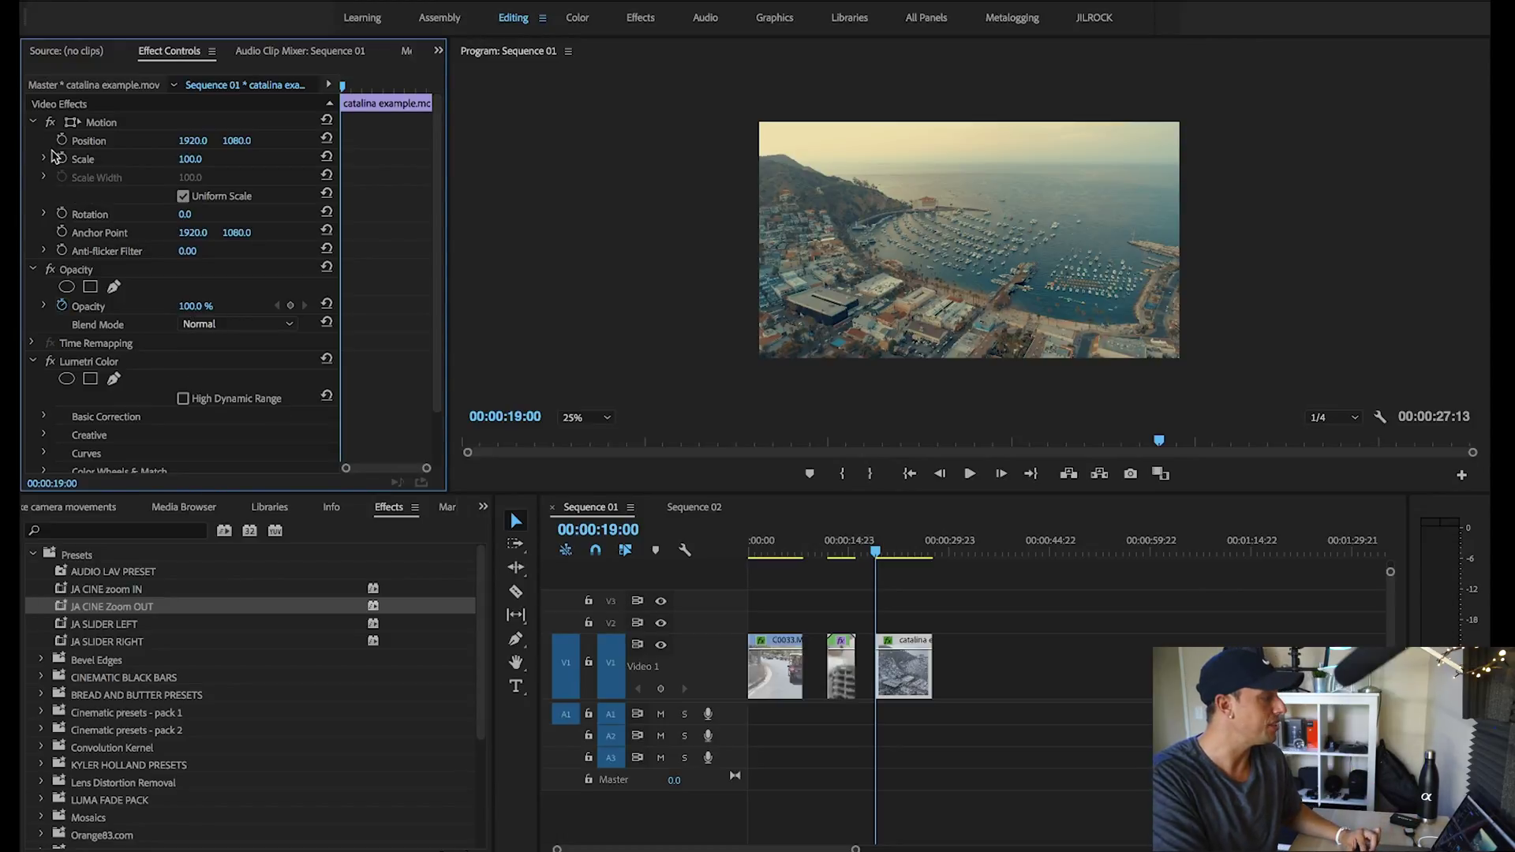
{"action": "left_click", "coordinate": [61, 140]}
{"action": "type", "text": "140"}
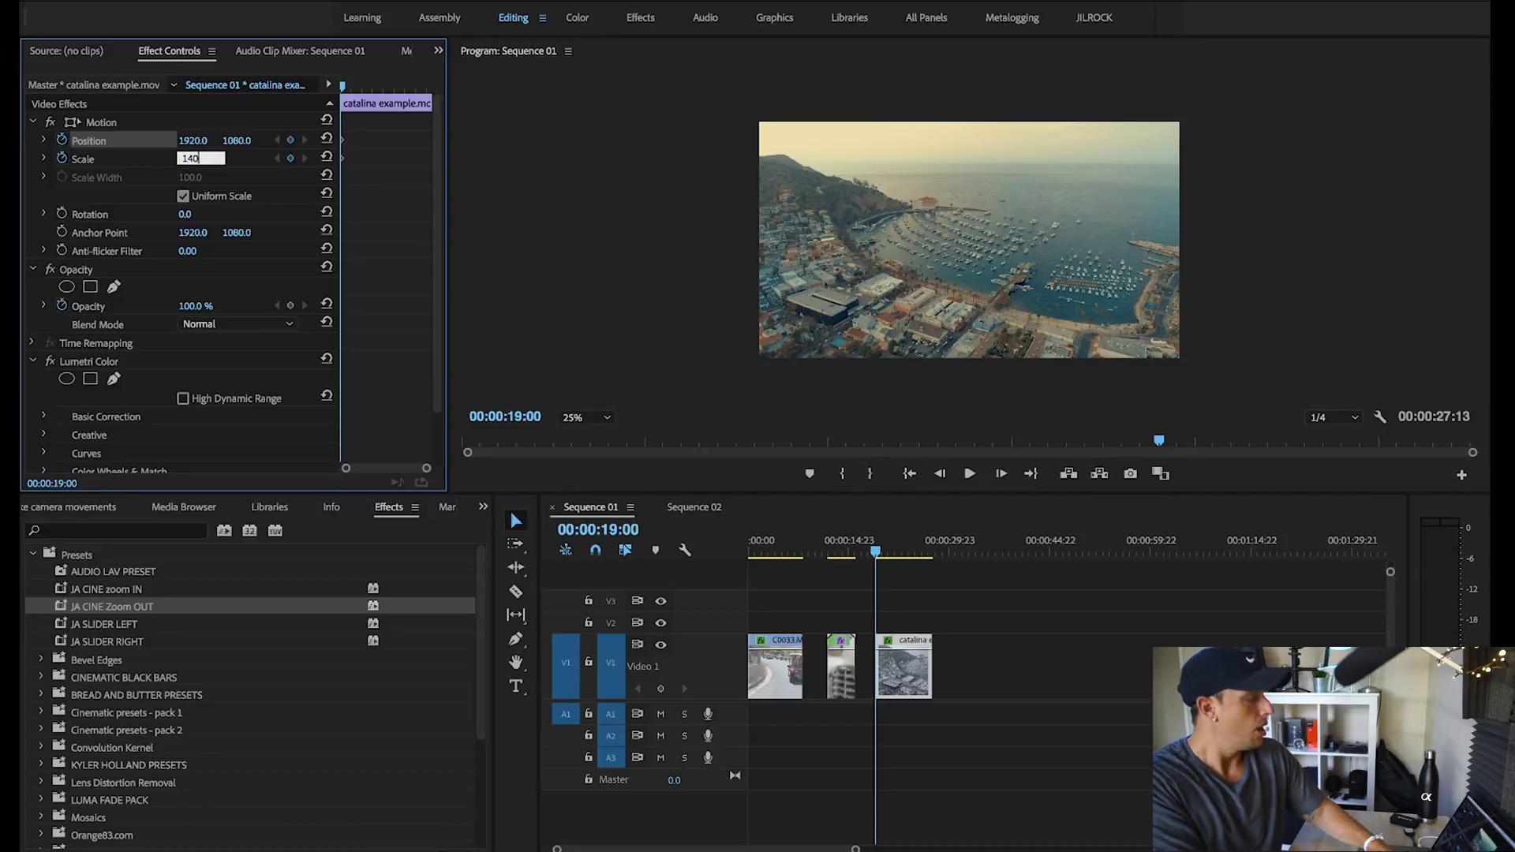
{"action": "key", "text": "Return"}
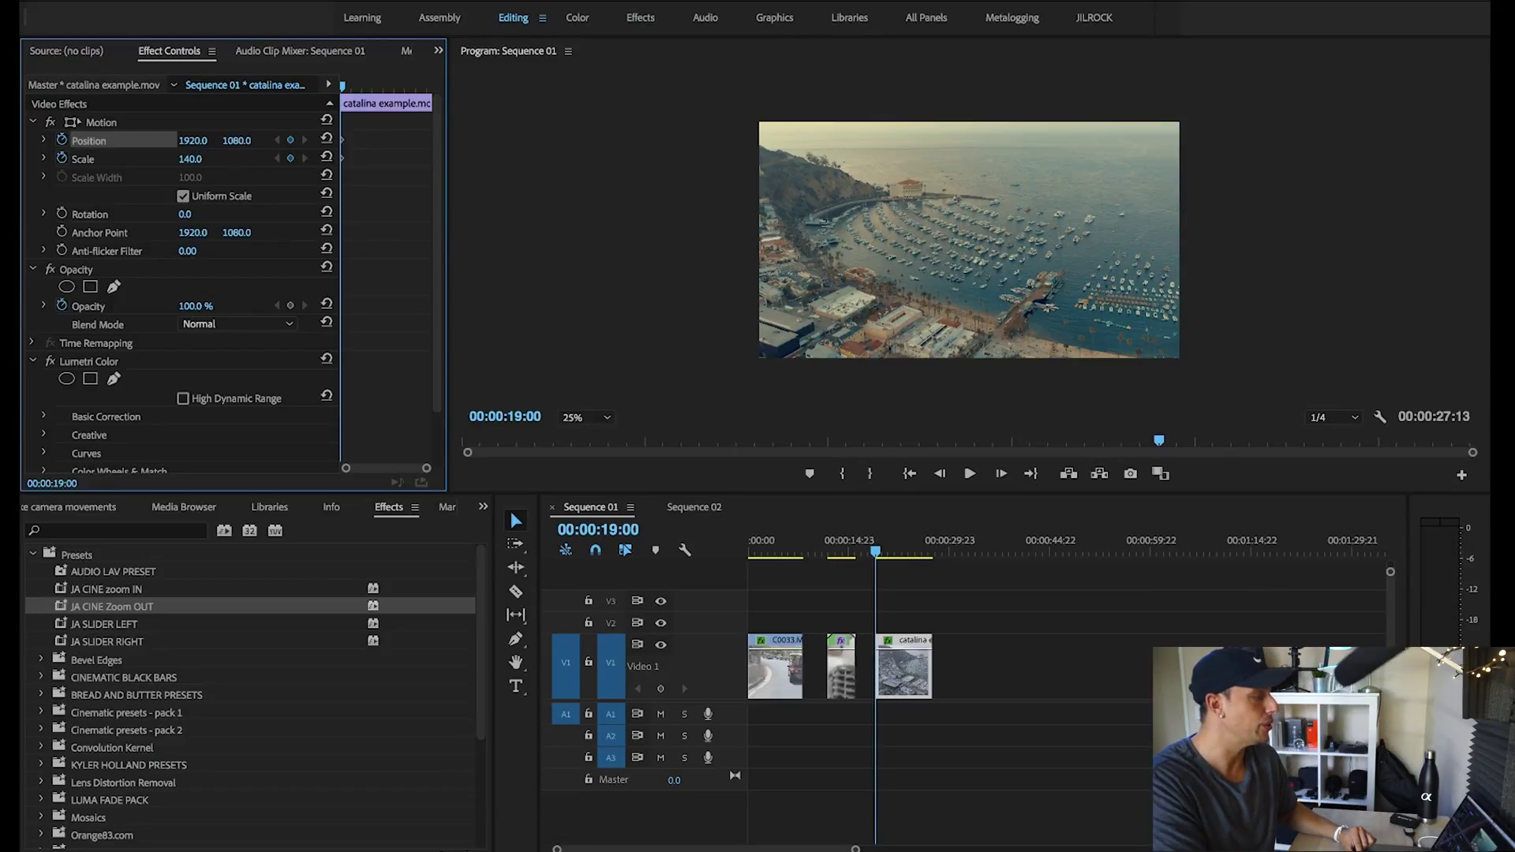
Drag Position to about 2687×1525 to frame the hillside town.
{"action": "left_click_drag", "start_coordinate": [236, 140], "coordinate": [308, 140]}
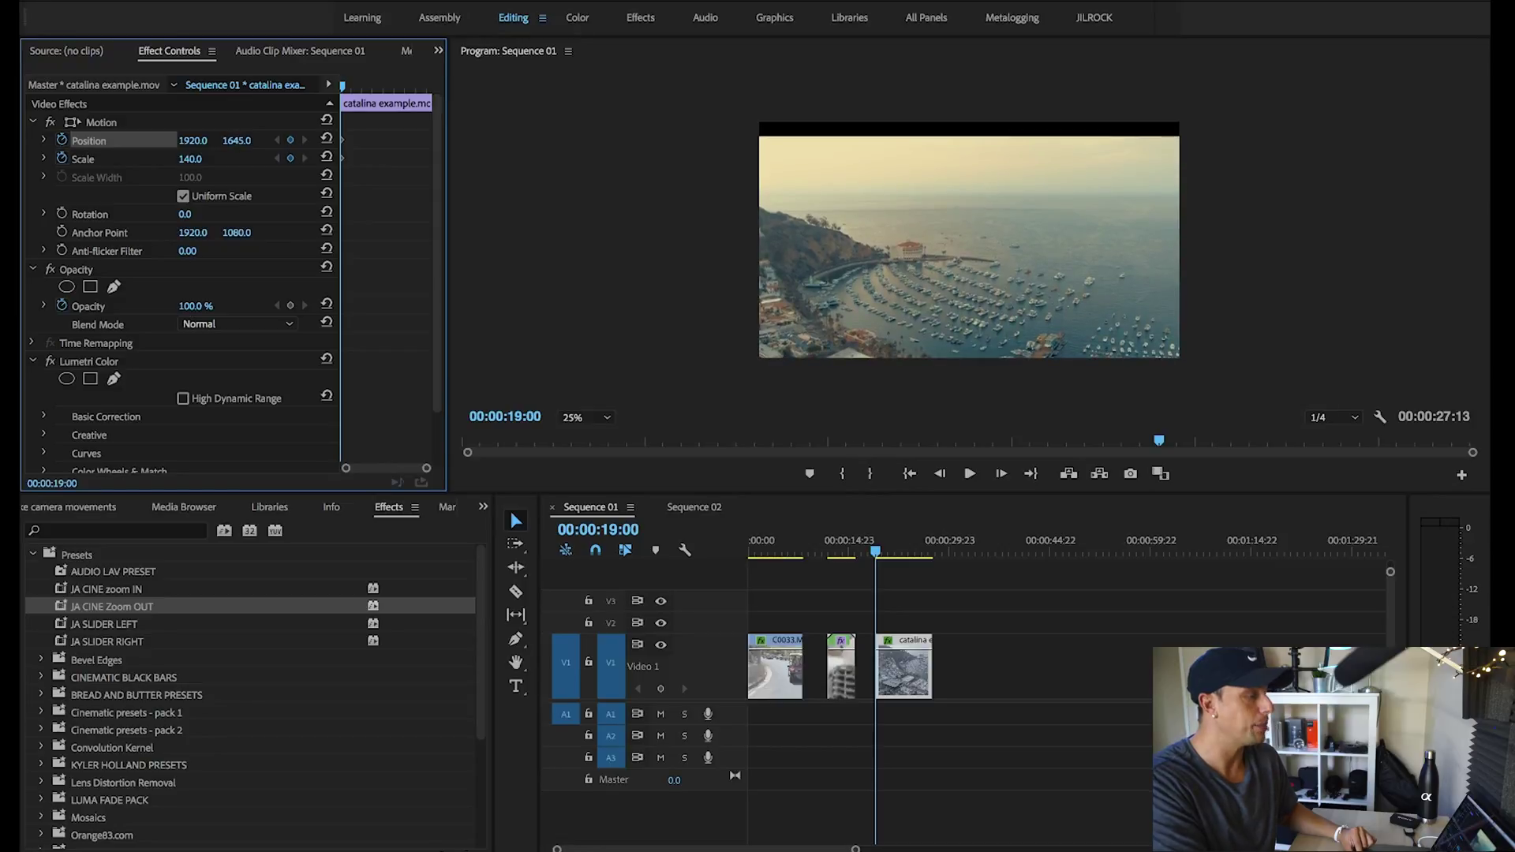
{"action": "mouse_move", "coordinate": [236, 139]}
{"action": "left_mouse_down"}
{"action": "mouse_move", "coordinate": [202, 139]}
{"action": "mouse_move", "coordinate": [230, 141]}
{"action": "left_mouse_up"}
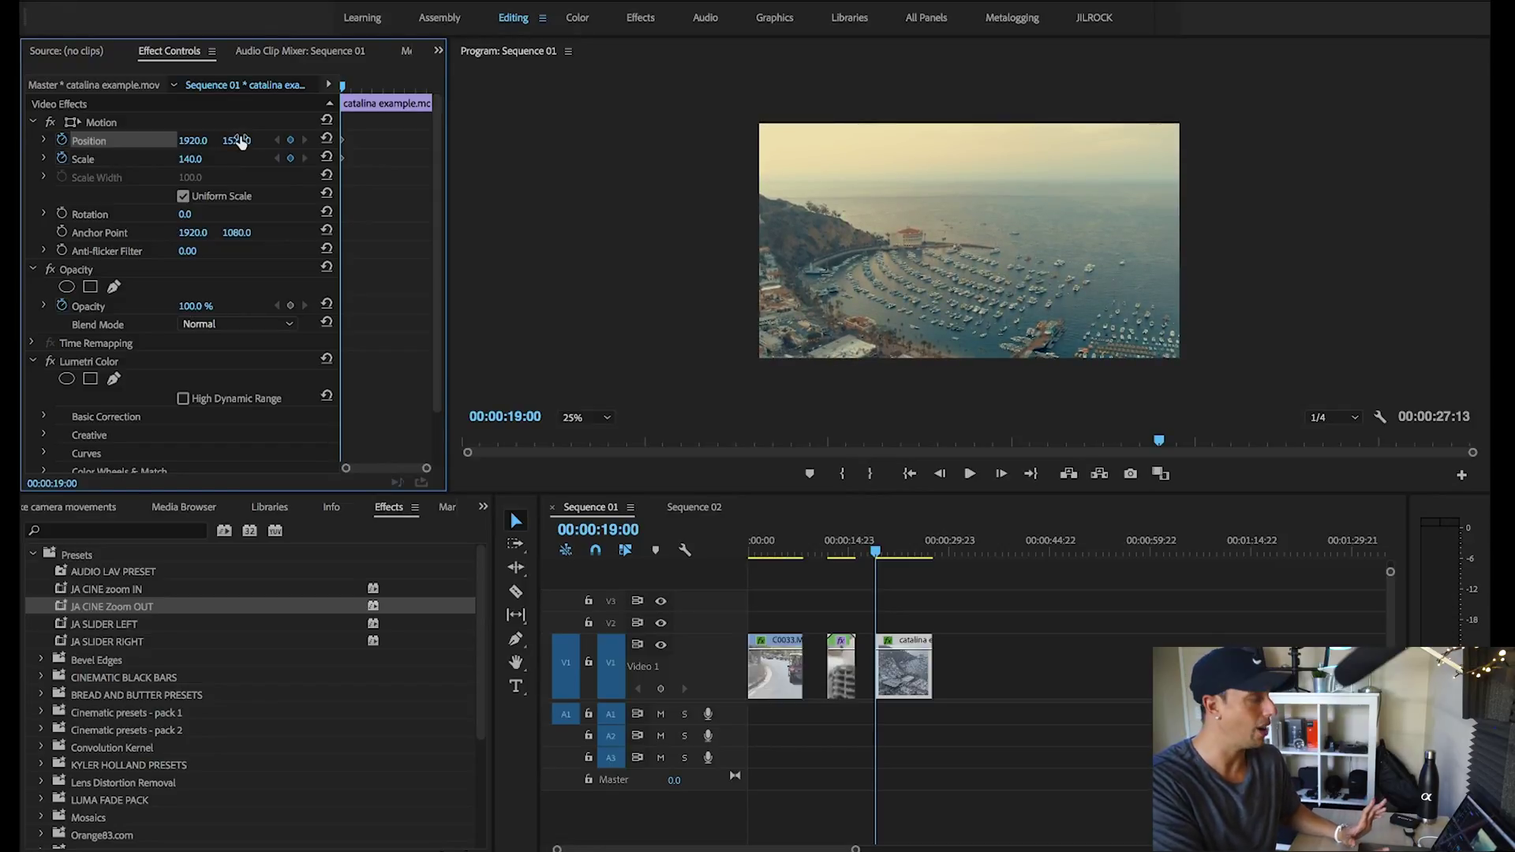
{"action": "left_click_drag", "start_coordinate": [196, 144], "coordinate": [421, 143]}
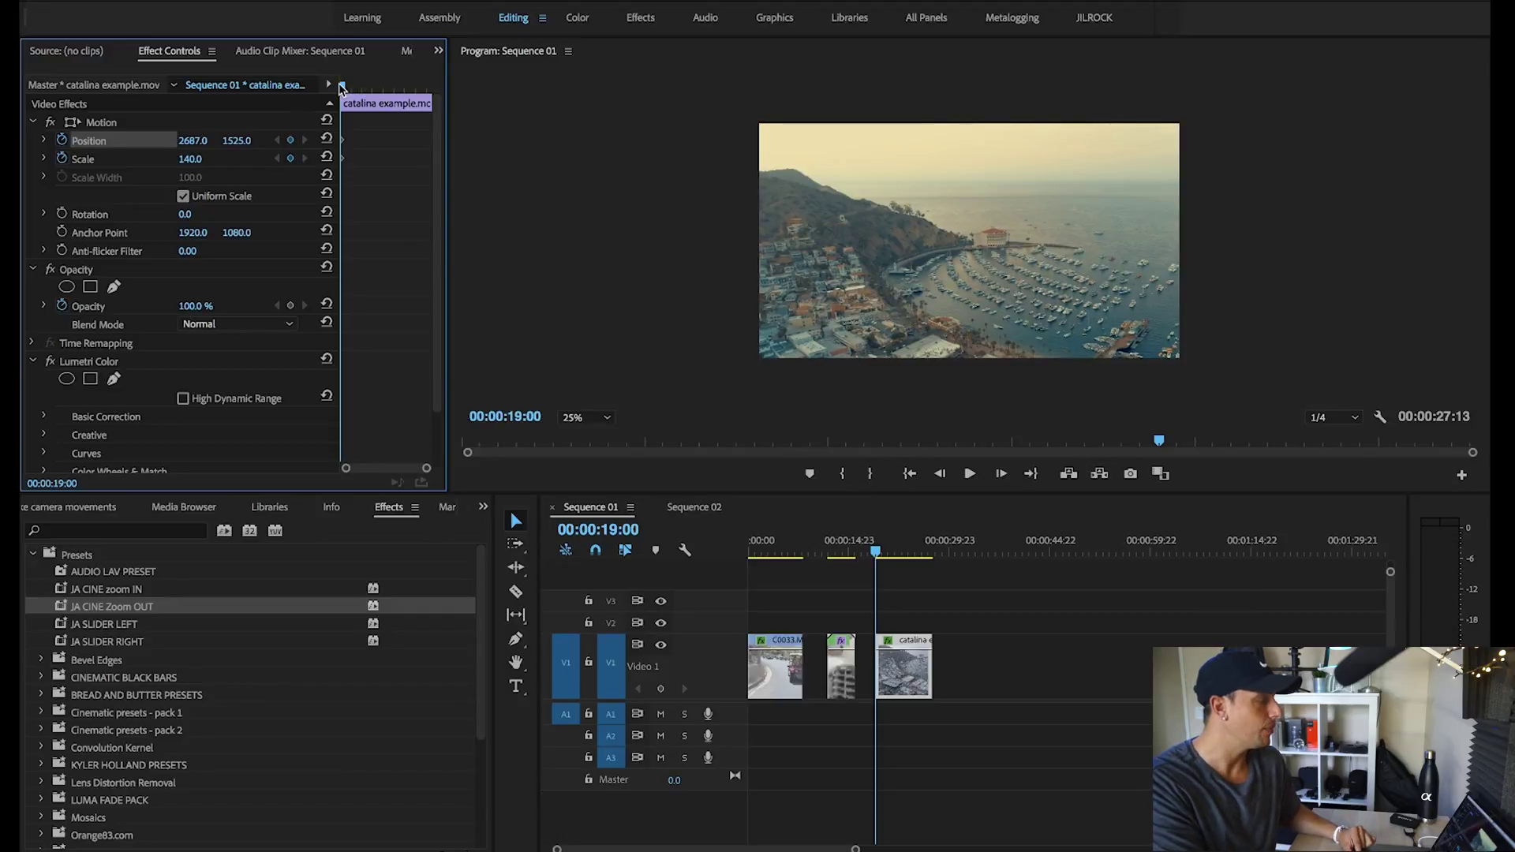
On the drone clip's last frame, reset Scale to 100.
{"action": "left_click_drag", "start_coordinate": [342, 87], "coordinate": [423, 99]}
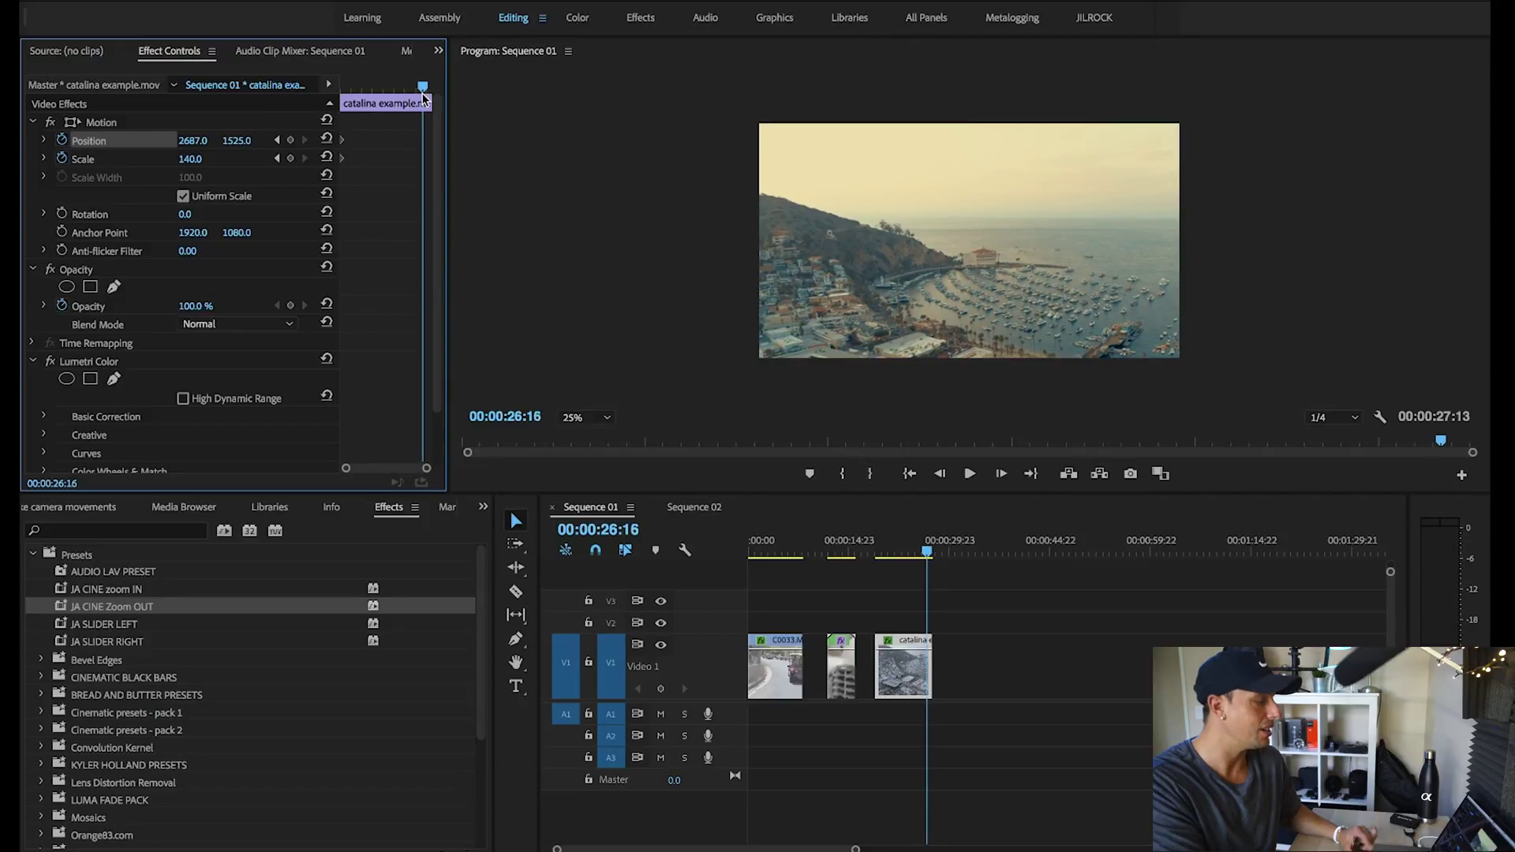
{"action": "left_click_drag", "start_coordinate": [423, 100], "coordinate": [422, 100]}
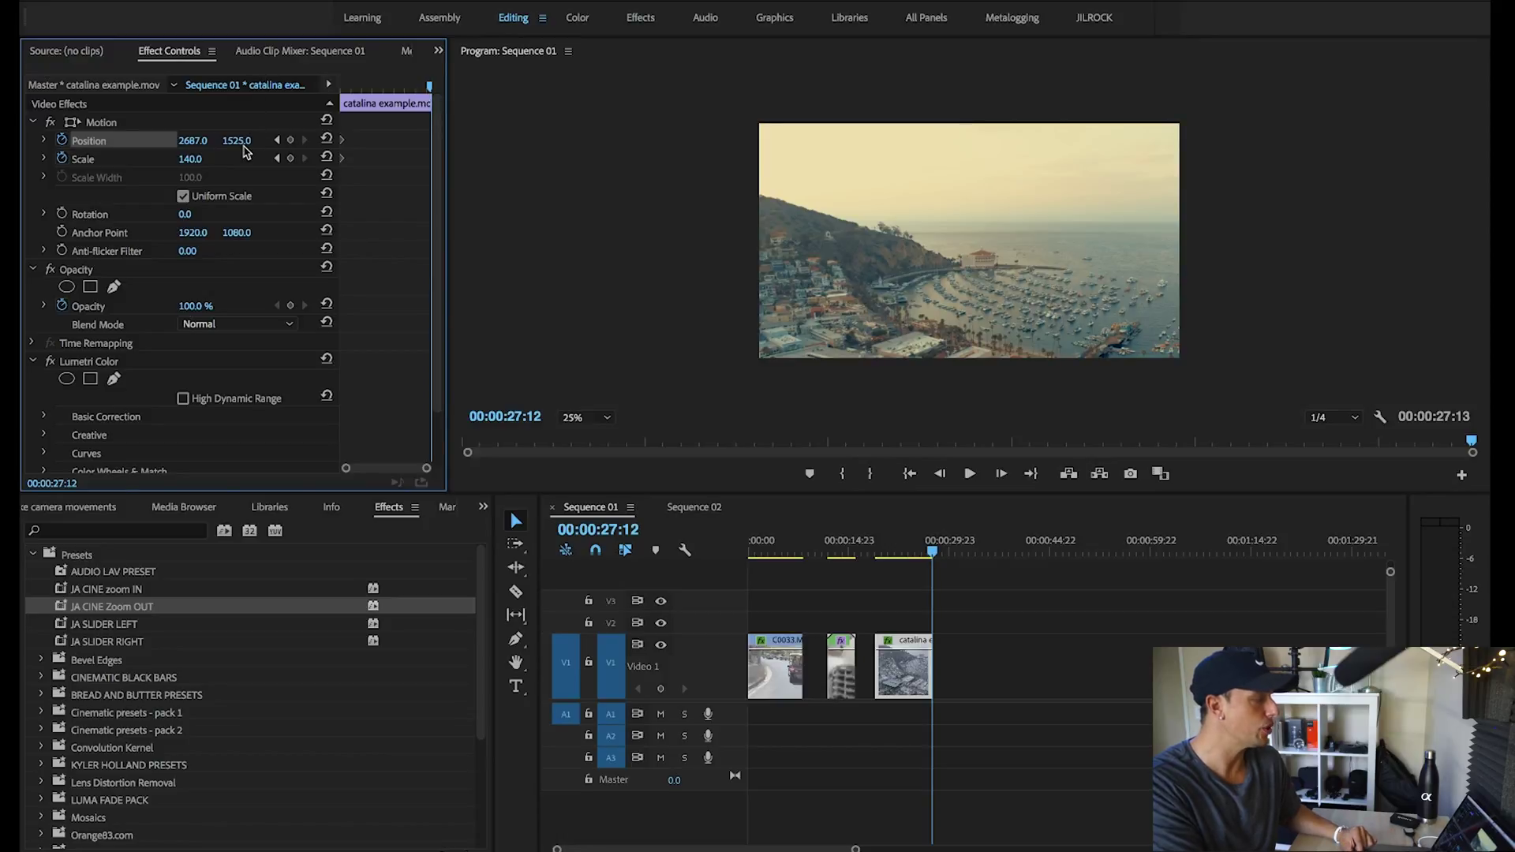
{"action": "left_click_drag", "start_coordinate": [236, 143], "coordinate": [143, 140]}
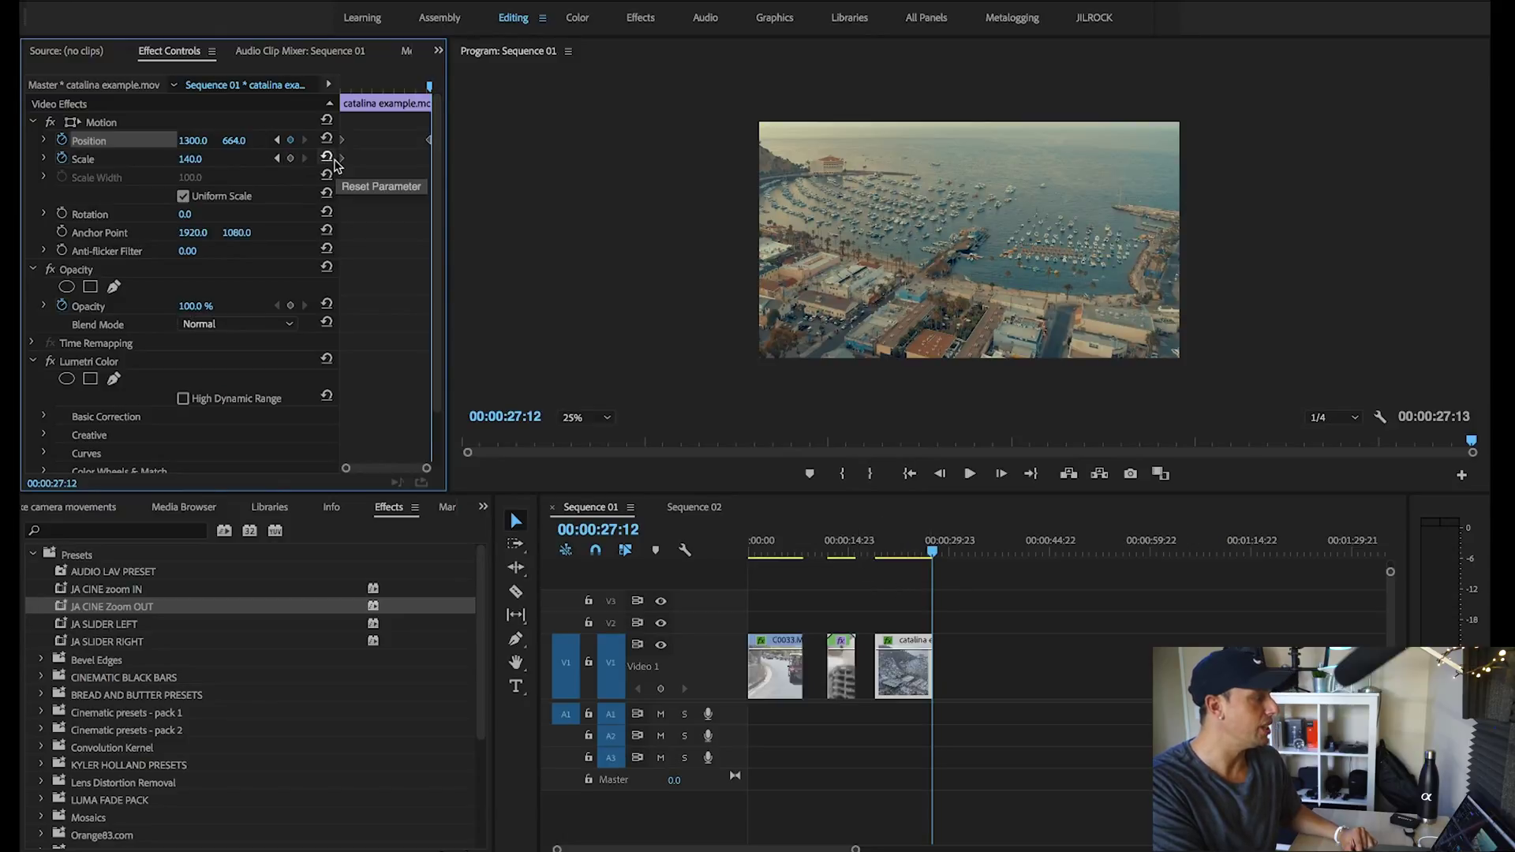
{"action": "left_click", "coordinate": [328, 158]}
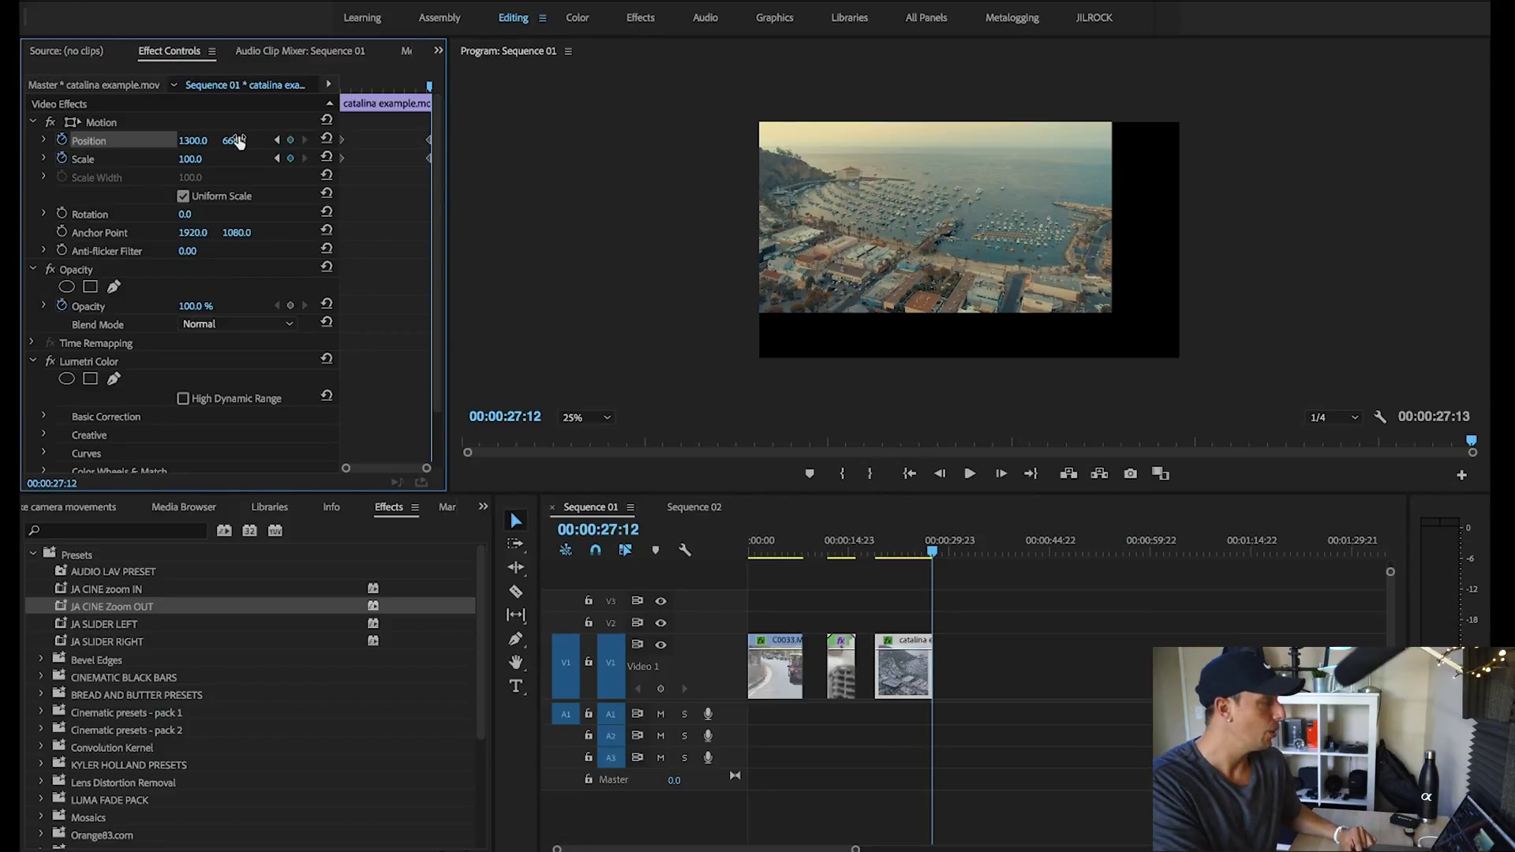
Center the final frame with Position about 1923×1082.
{"action": "left_click_drag", "start_coordinate": [233, 140], "coordinate": [285, 139]}
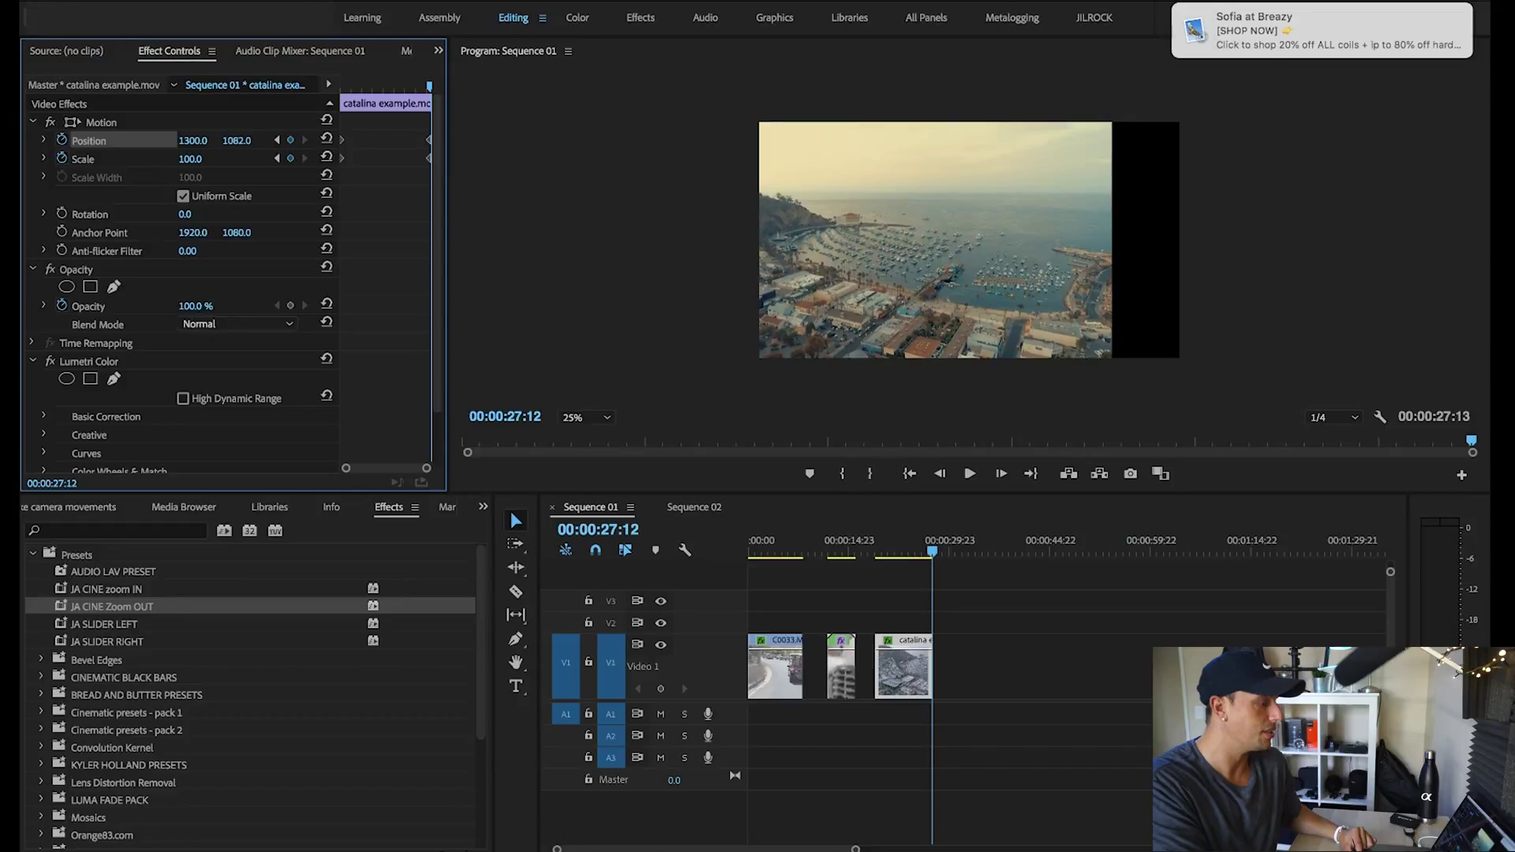
{"action": "left_click_drag", "start_coordinate": [186, 143], "coordinate": [237, 143]}
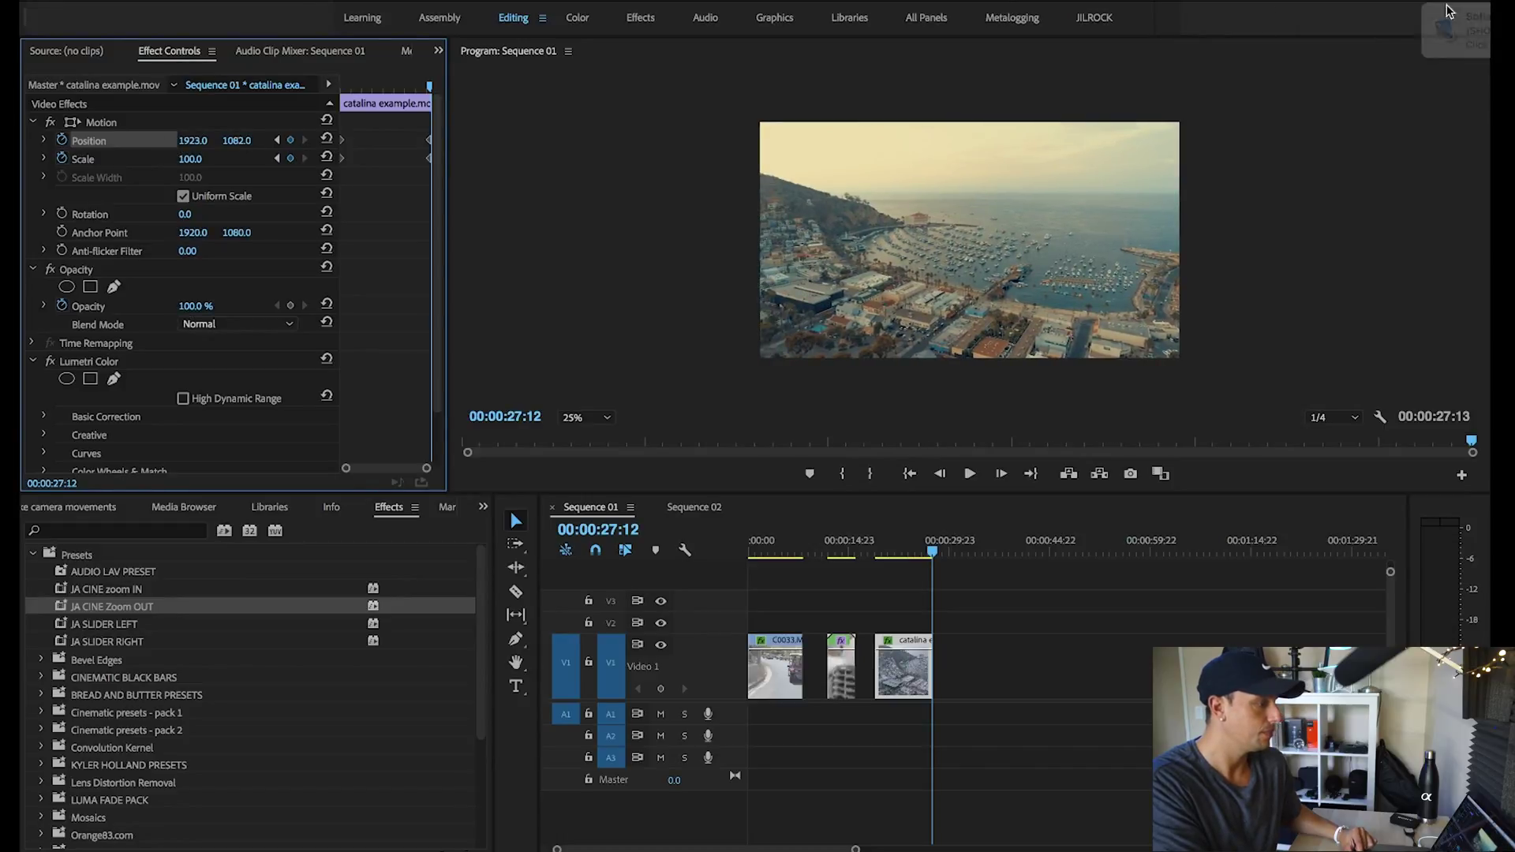
{"action": "left_click_drag", "start_coordinate": [883, 553], "coordinate": [880, 556]}
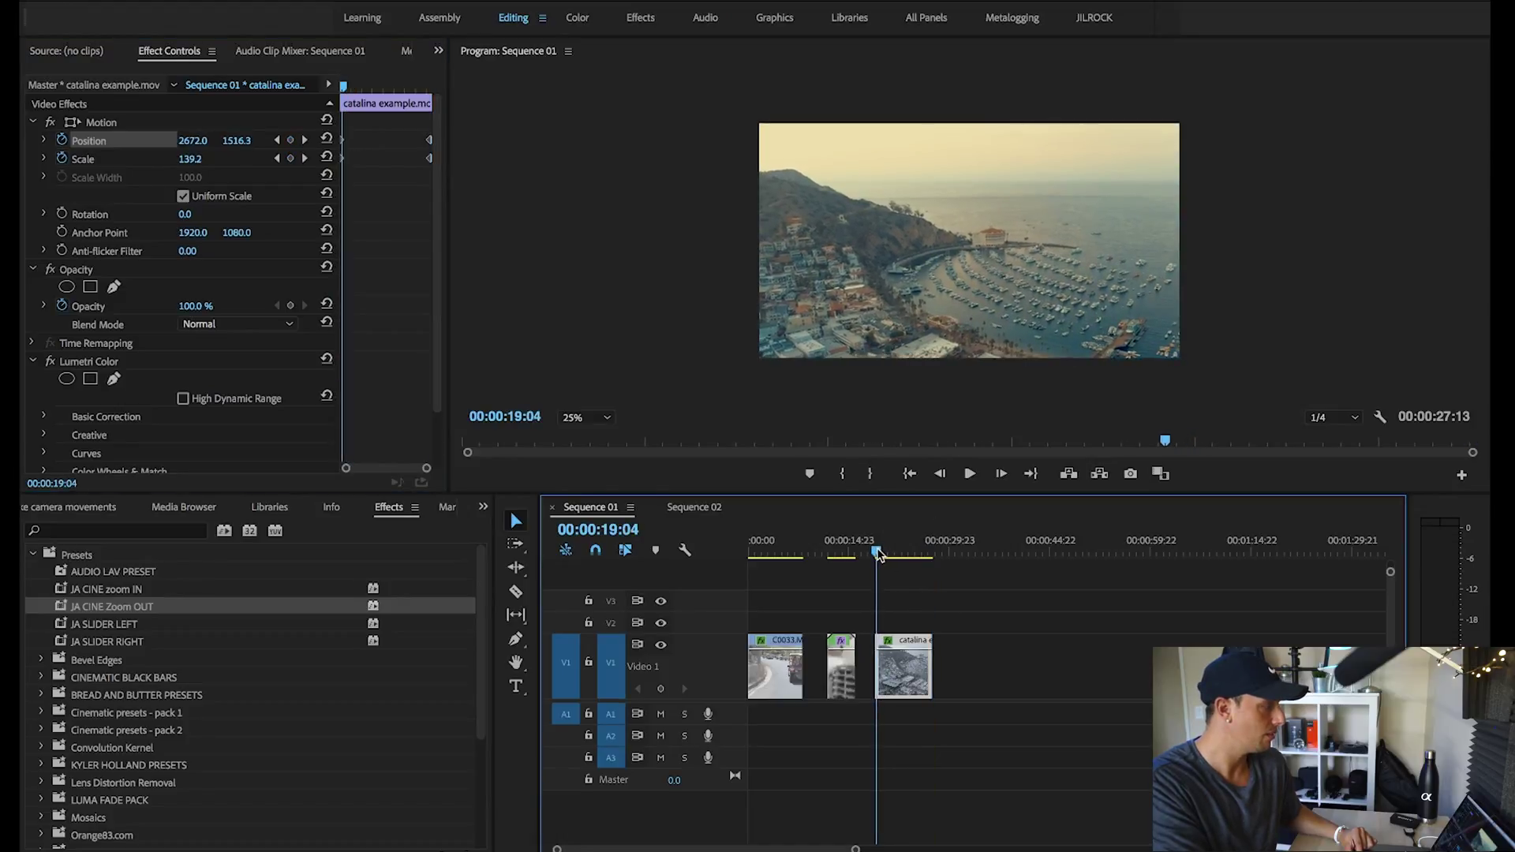
{"action": "left_click", "coordinate": [970, 474]}
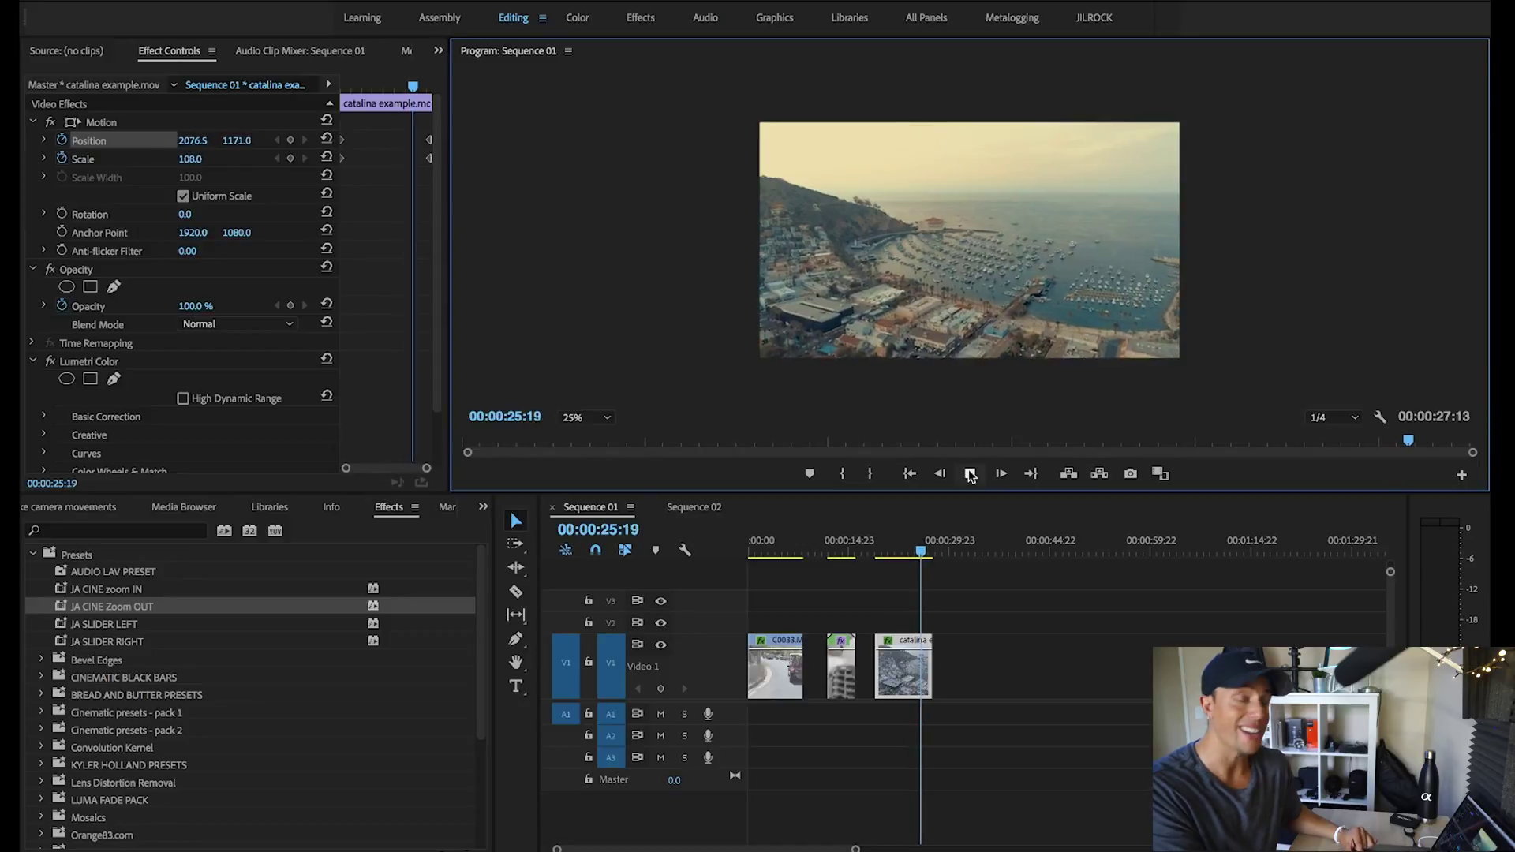
{"action": "left_click", "coordinate": [970, 475]}
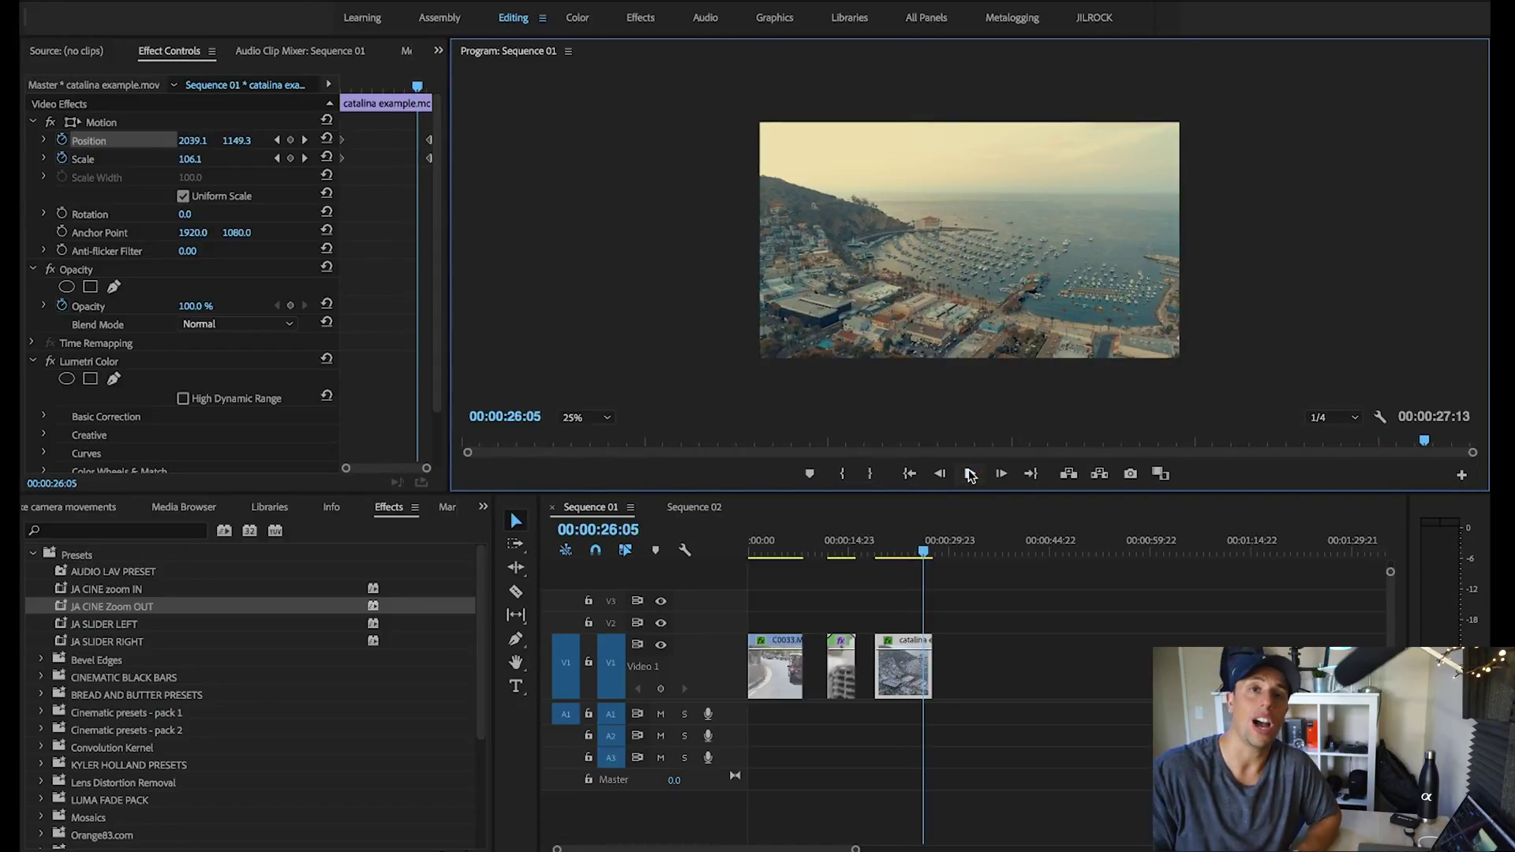